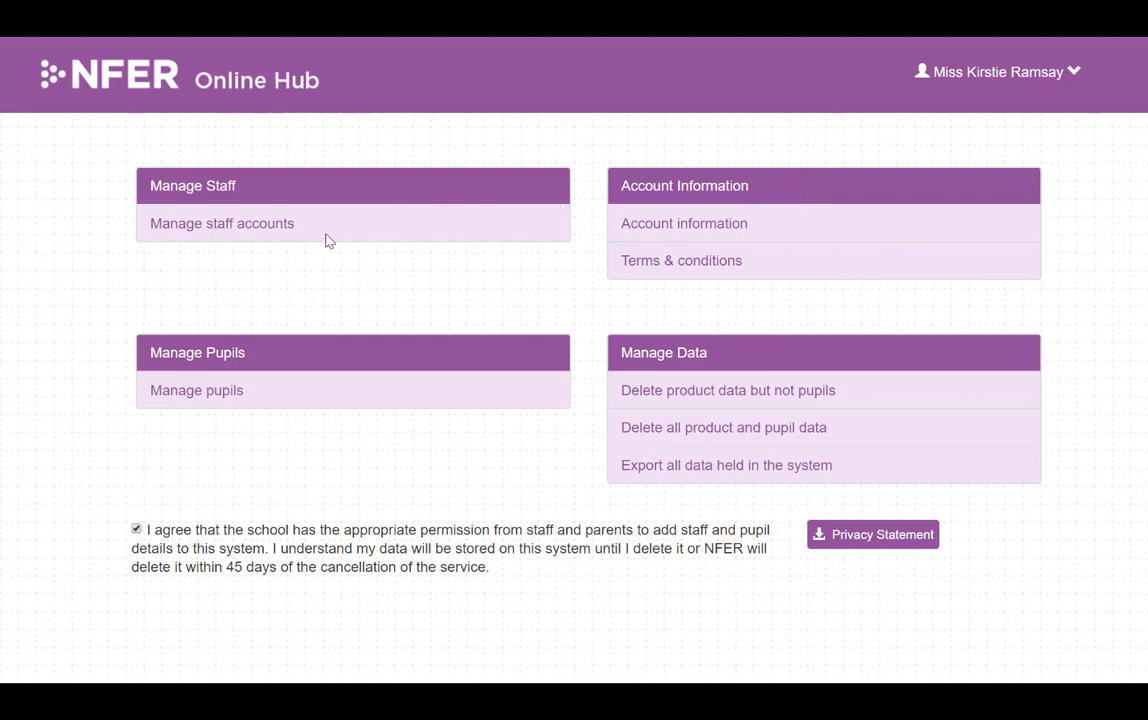
Step: Browse the staff accounts list and the new staff form without saving, then return to Administration
left_click(285, 229)
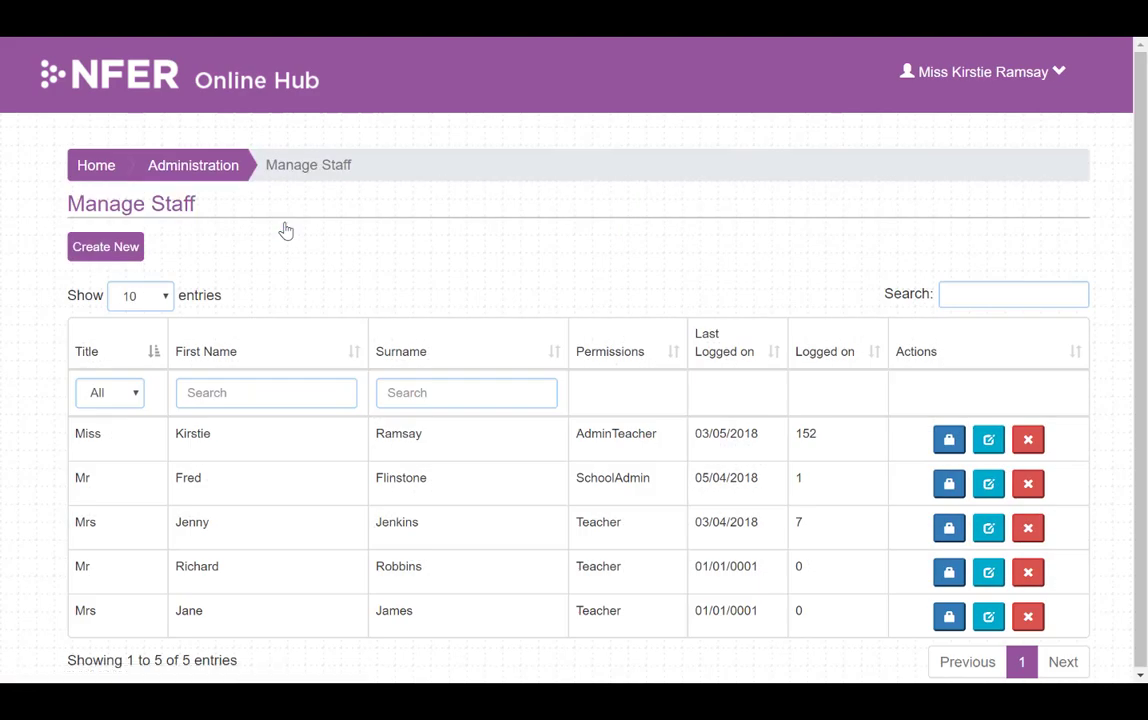
left_click(112, 259)
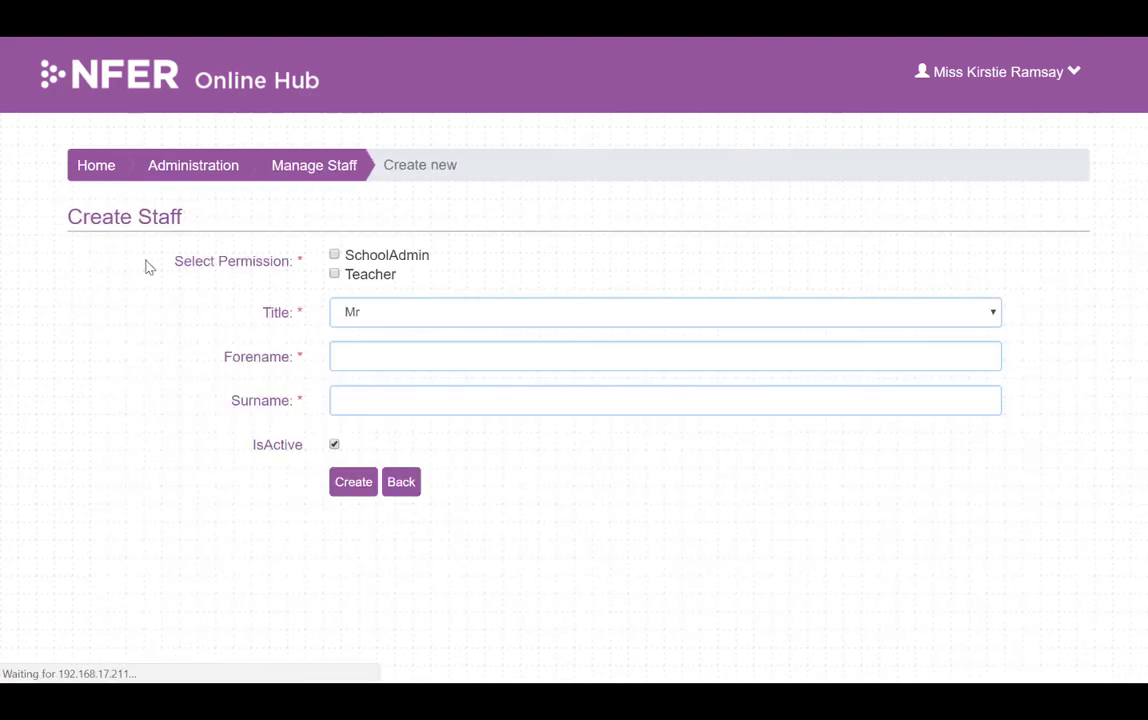
left_click(401, 483)
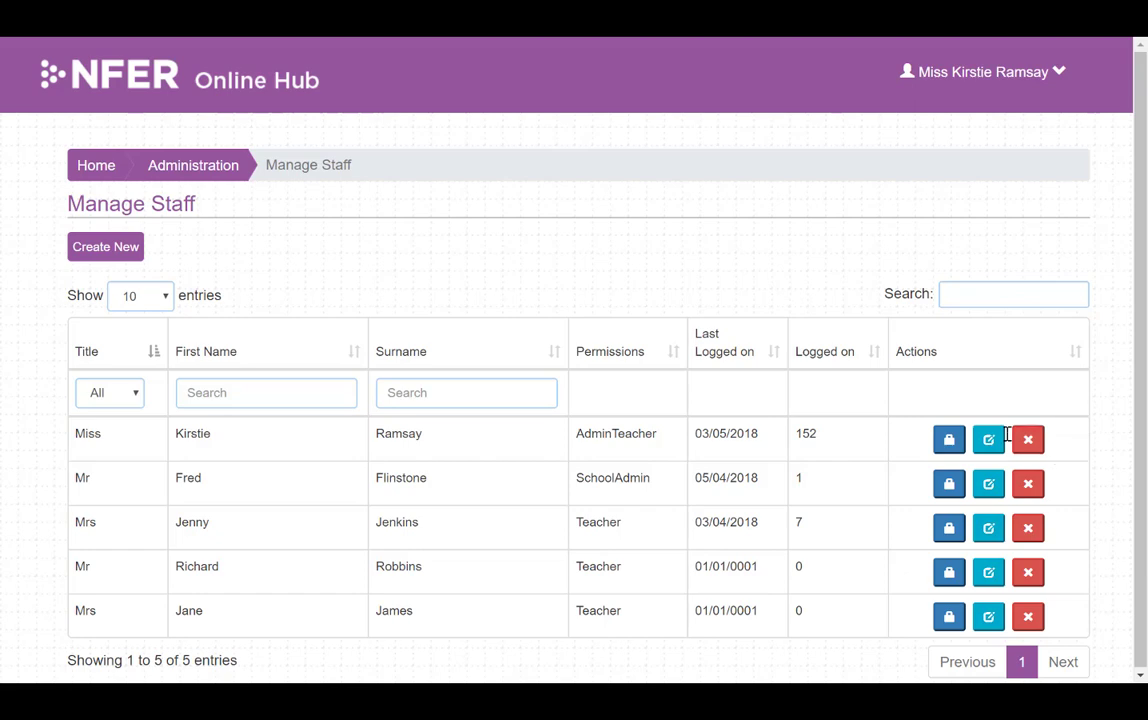
left_click(203, 164)
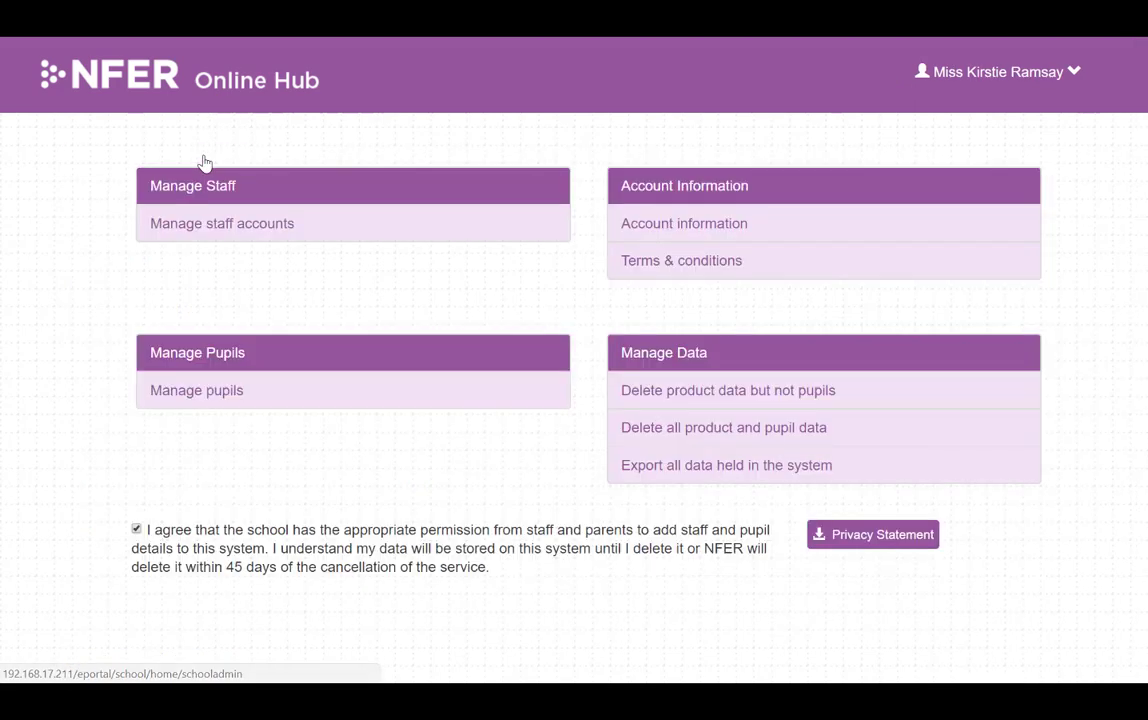
Step: Look at the Upload Pupils page, then view the pupils in year 1 under View & Edit Pupils
left_click(210, 399)
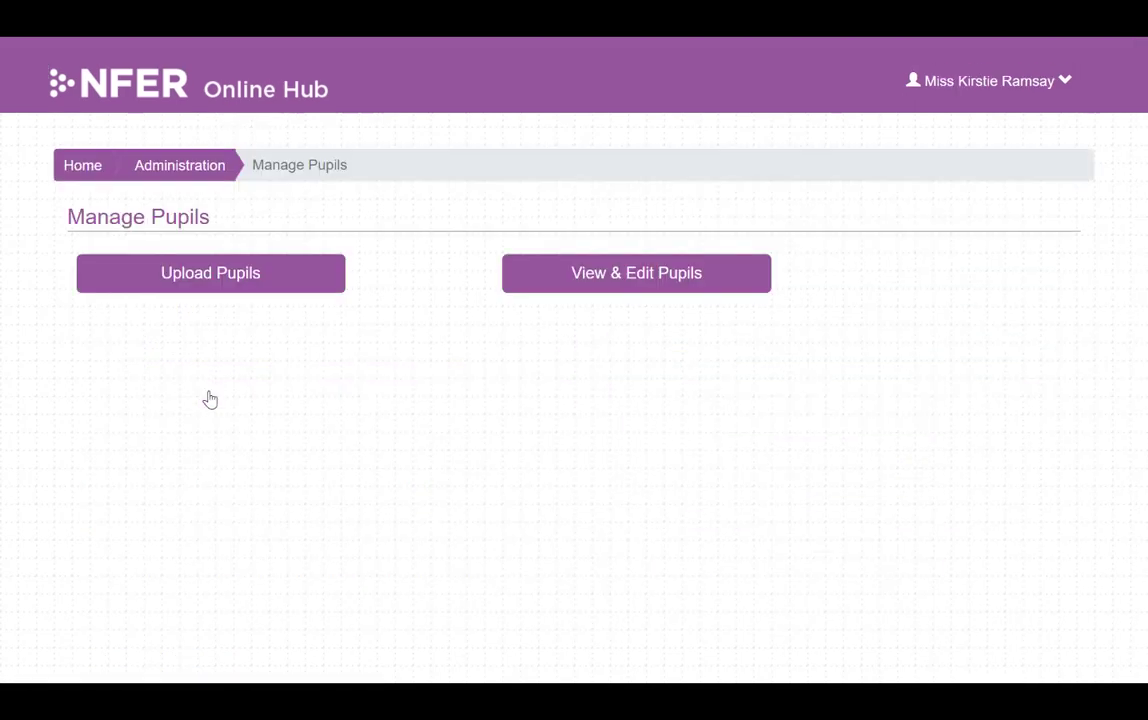
left_click(289, 271)
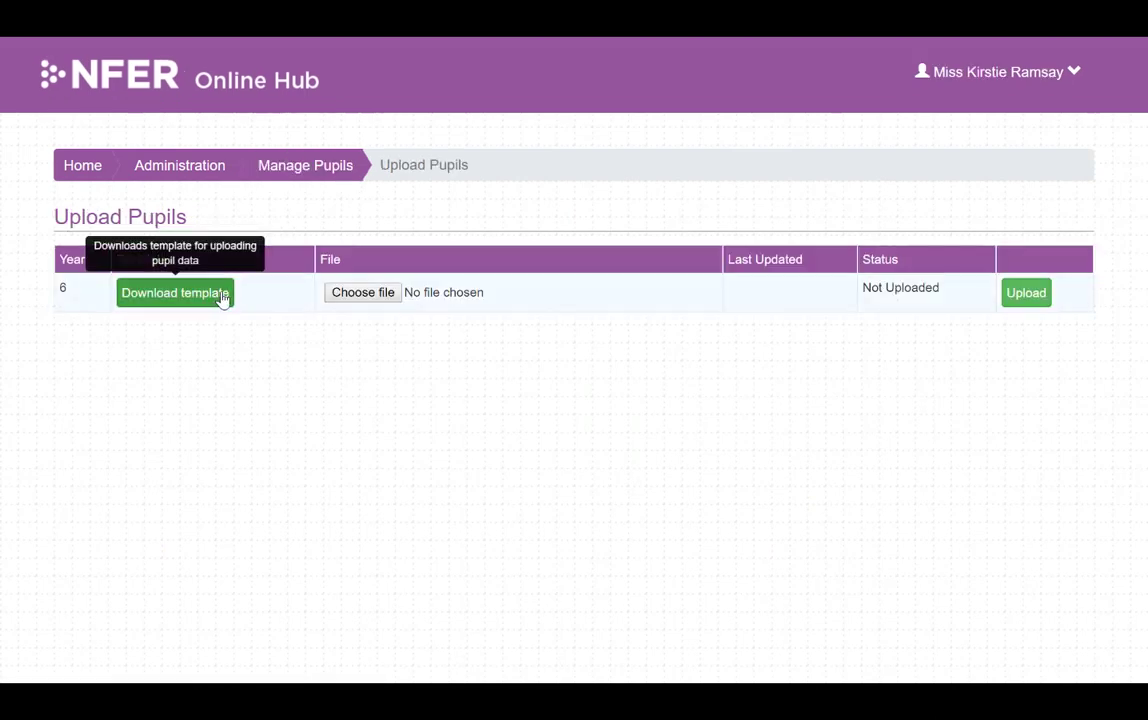
left_click(324, 170)
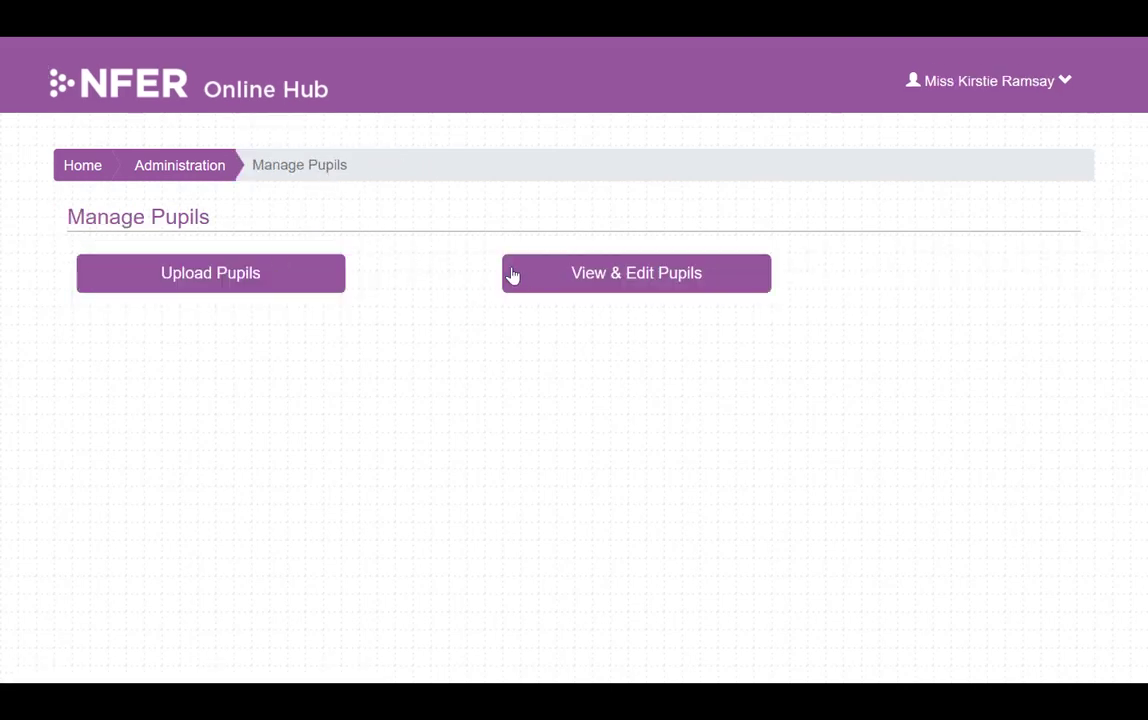
left_click(525, 278)
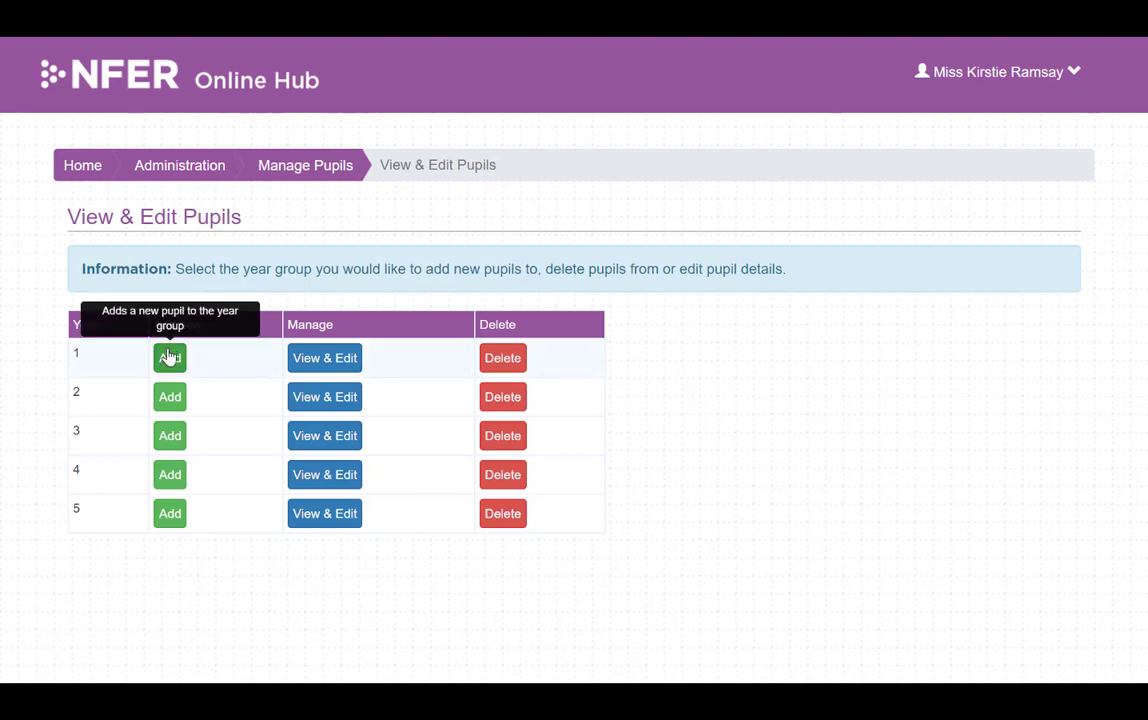
left_click(318, 368)
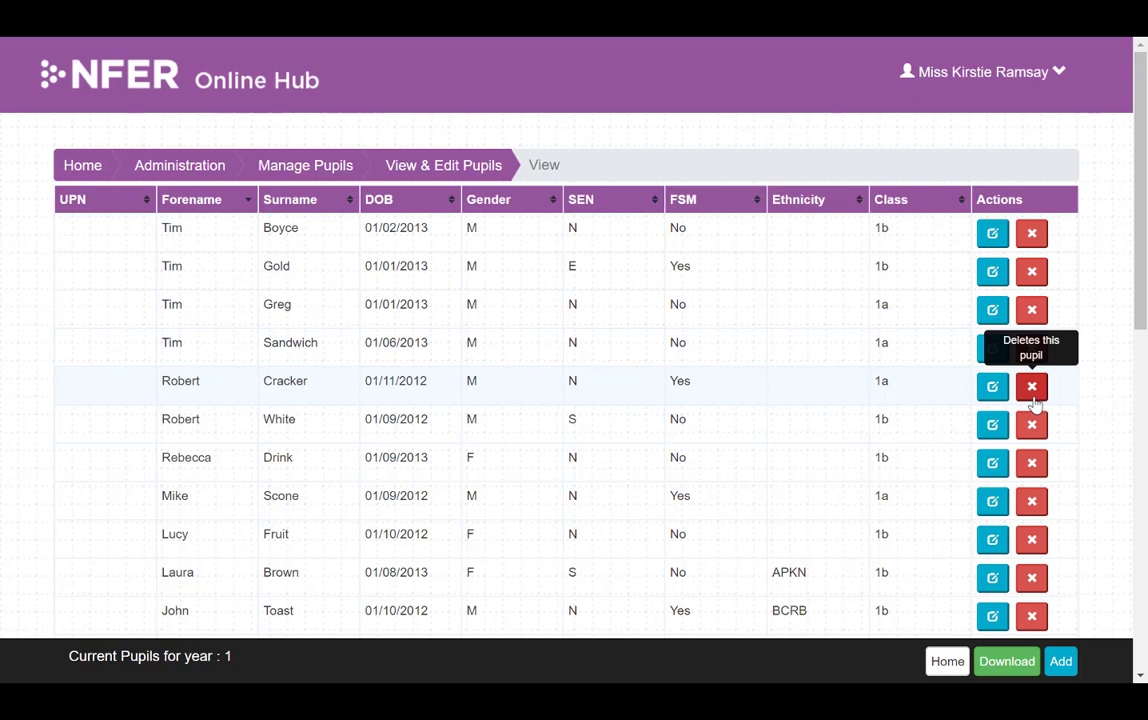
Step: Go back to Administration and view the school's Account Information page
left_click(494, 165)
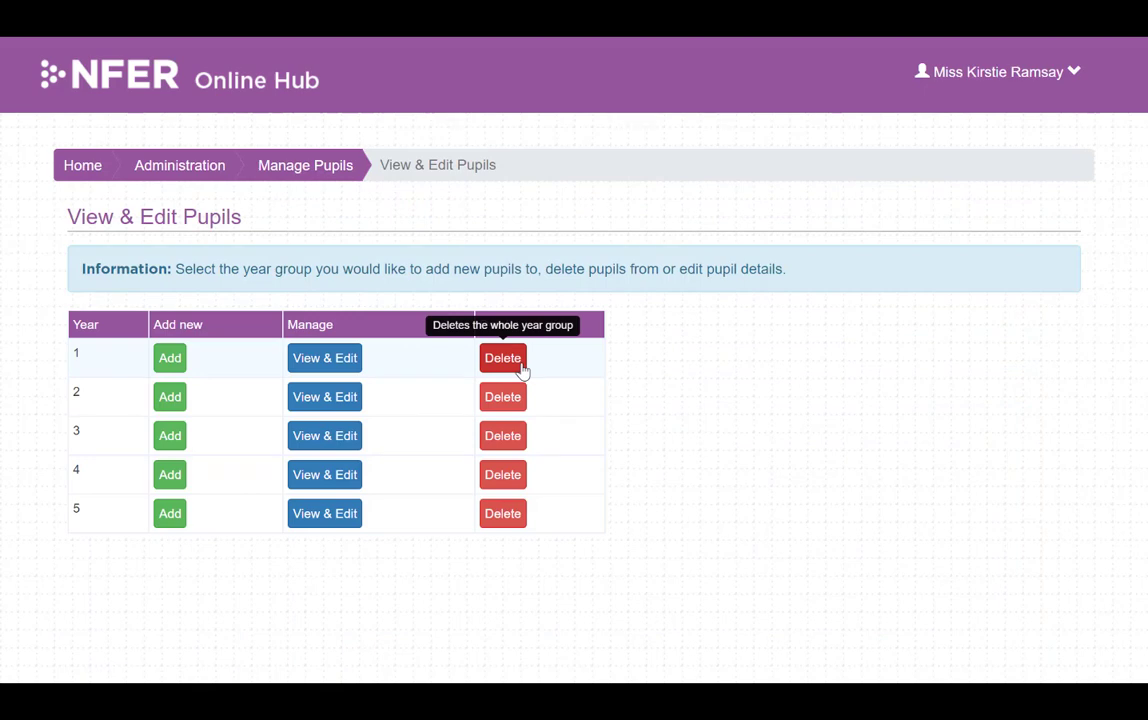
left_click(213, 166)
left_click(648, 224)
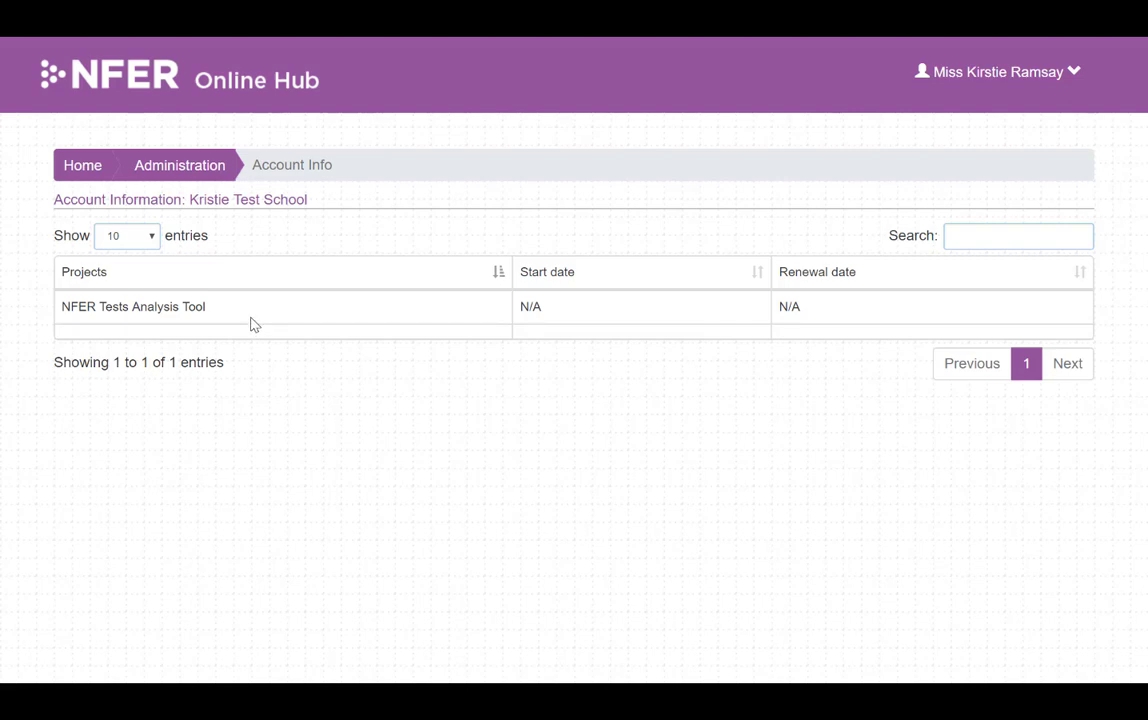
Step: Read the Terms & conditions, return to Administration, then go to the Online Hub home page
left_click(221, 172)
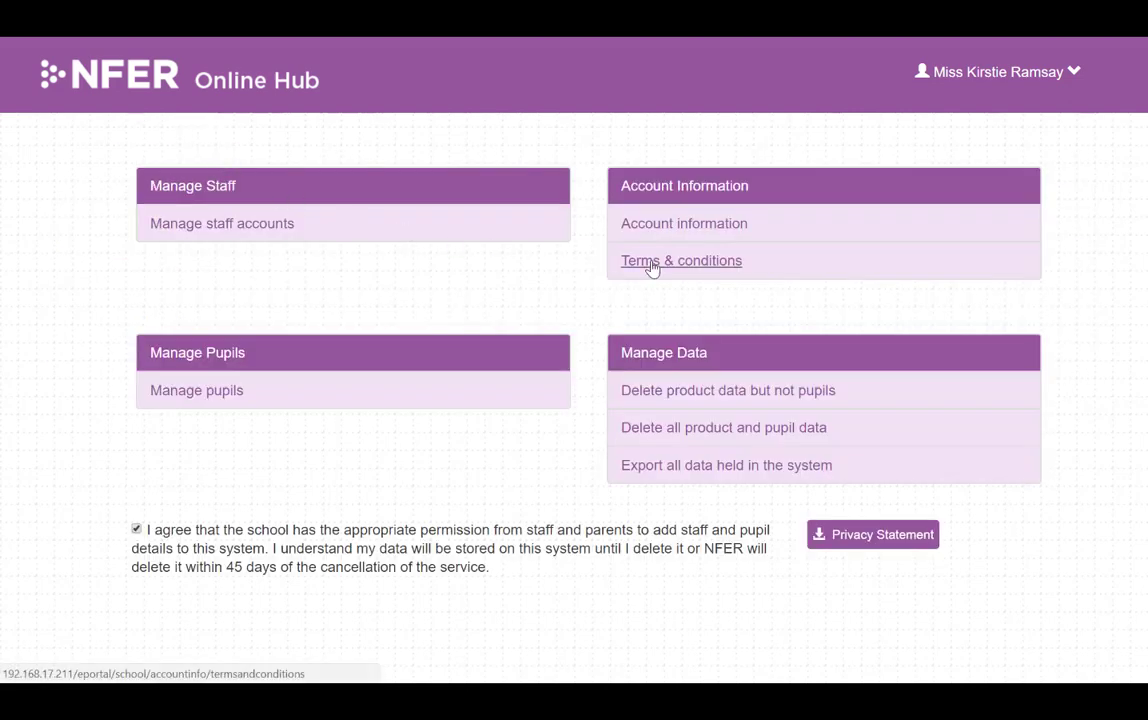
left_click(651, 264)
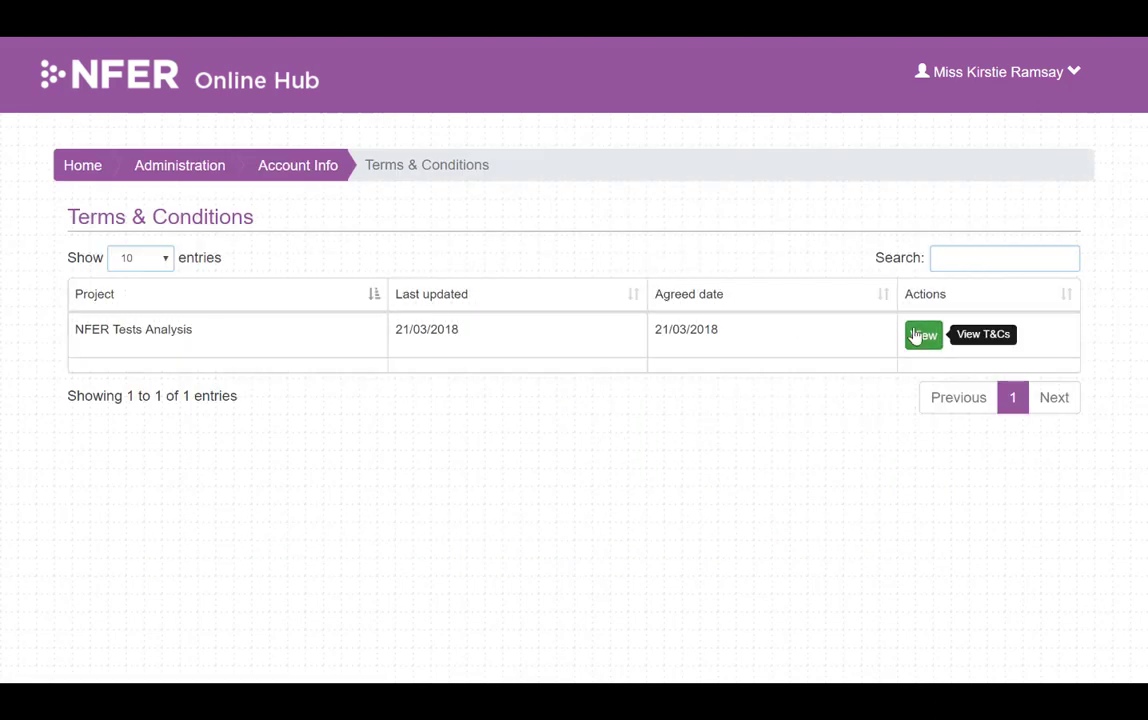
left_click(172, 166)
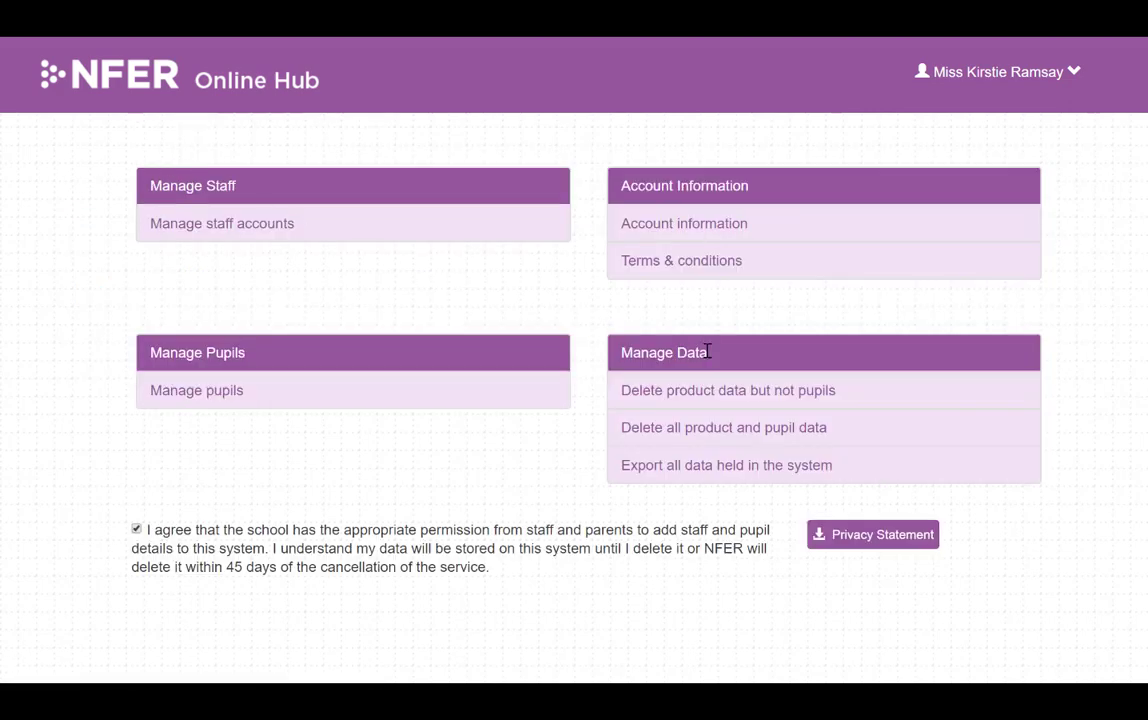
left_click(735, 470)
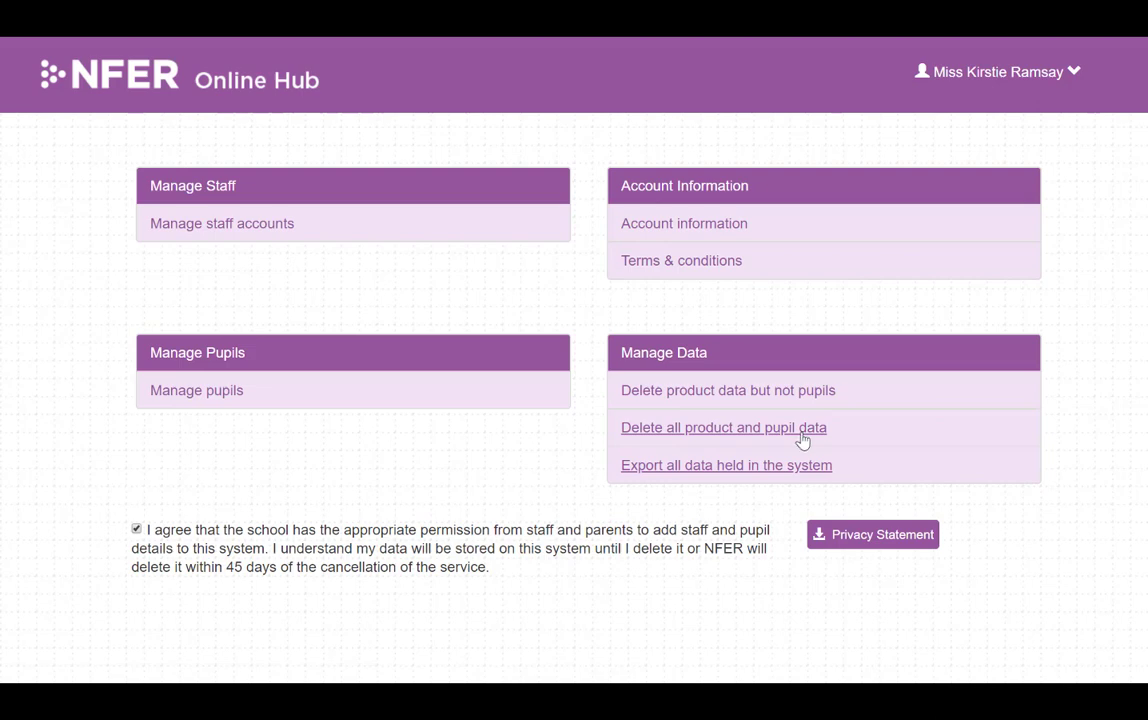
left_click(287, 71)
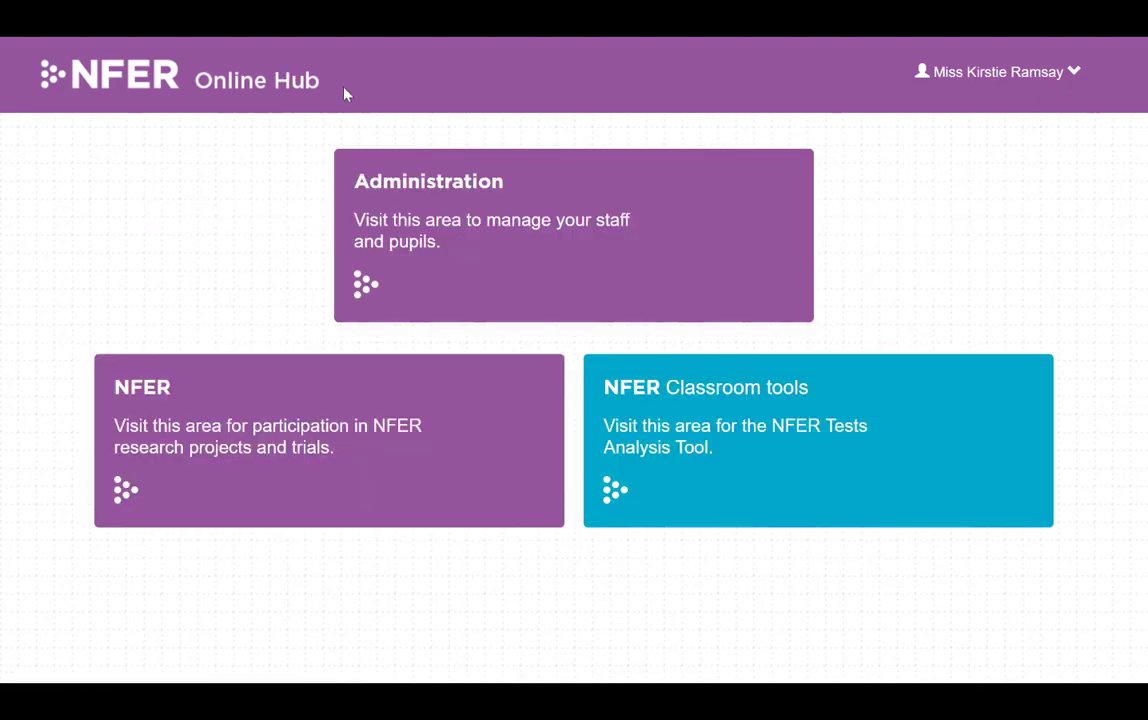
Step: Launch the Tests Analysis Tool from NFER Classroom tools and start data entry for Year 5 and its classes
left_click(834, 481)
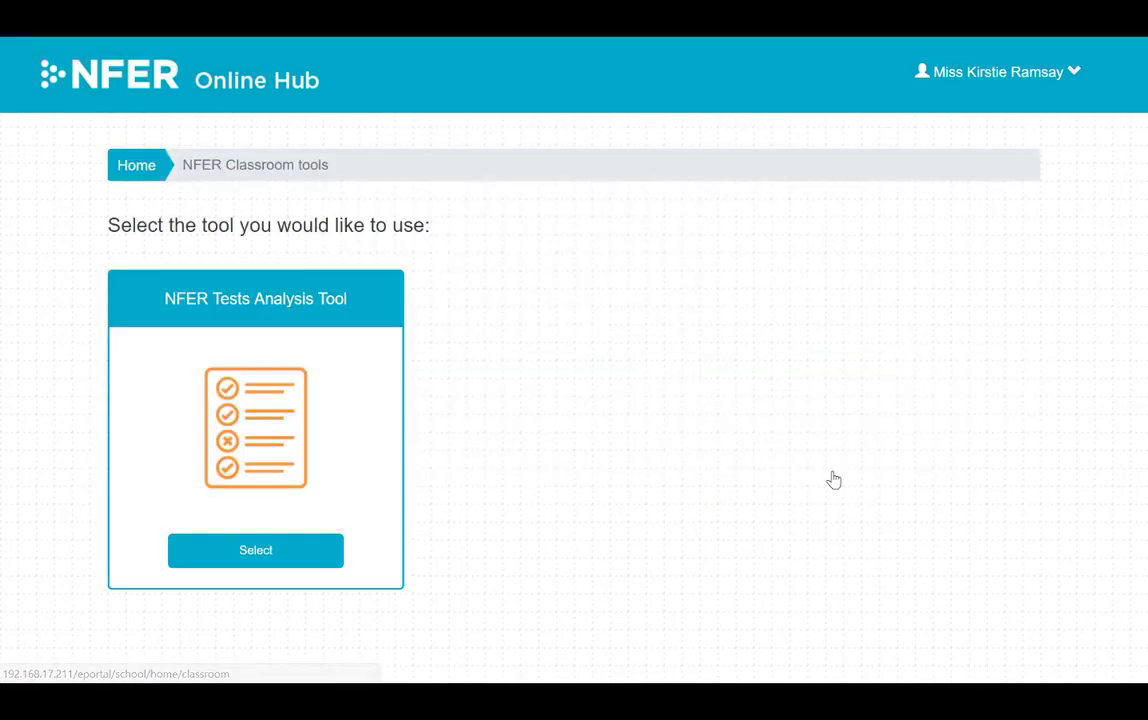
left_click(327, 554)
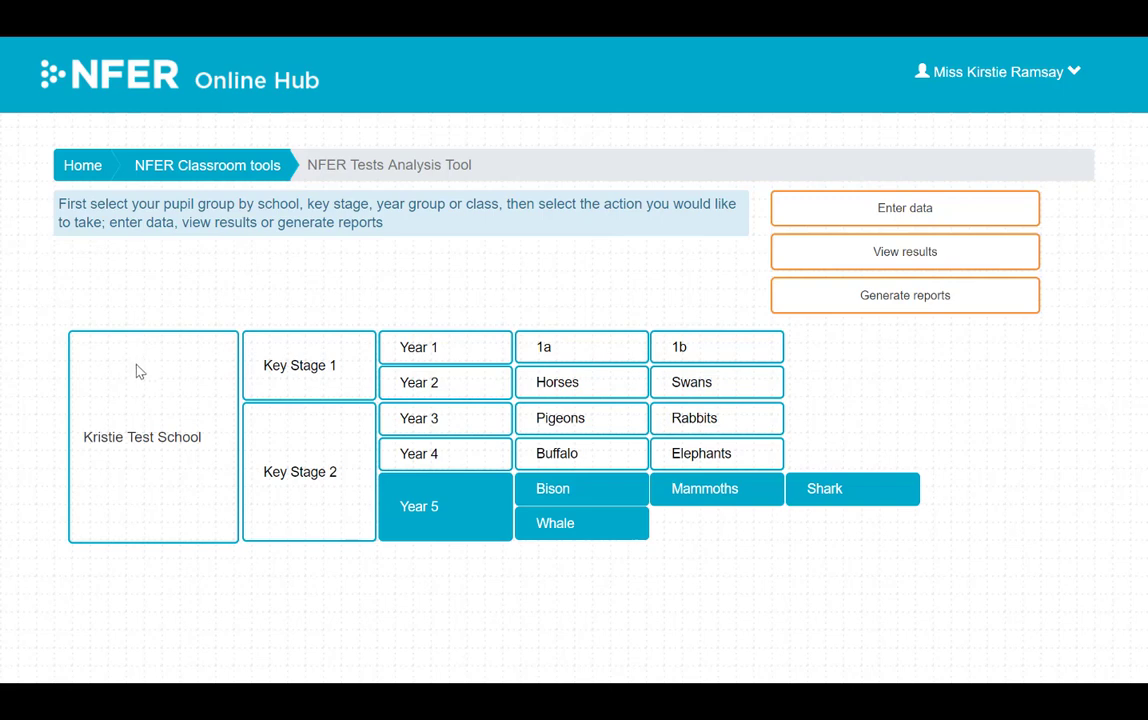
left_click(139, 394)
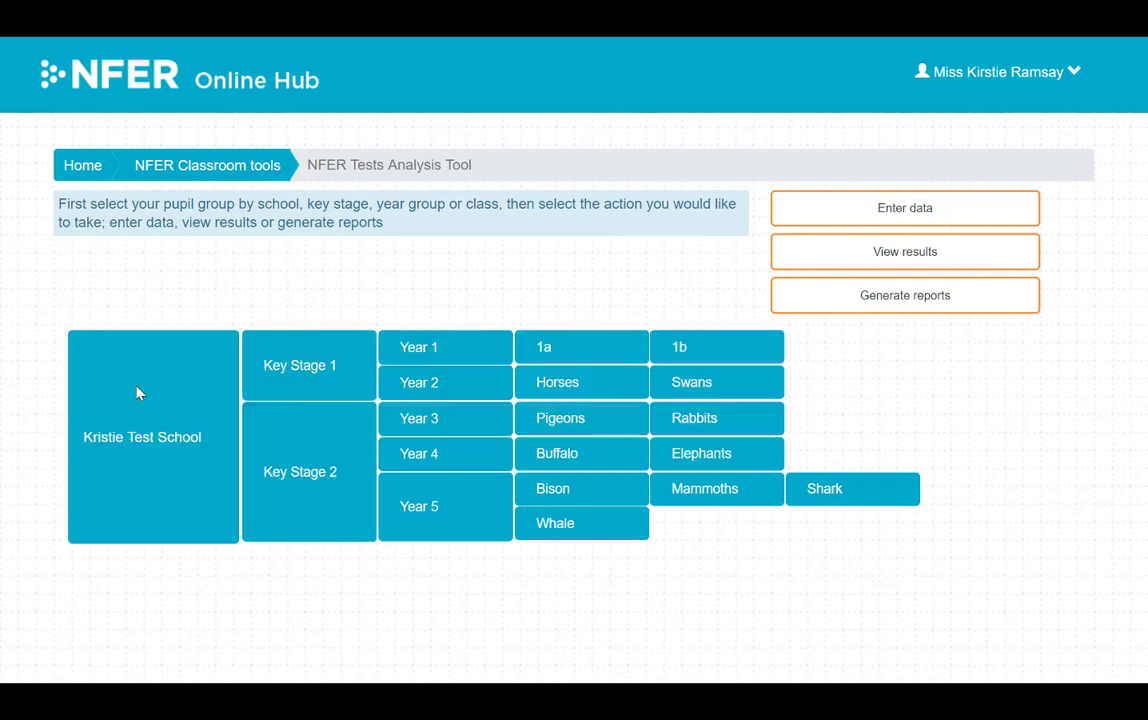
left_click(139, 394)
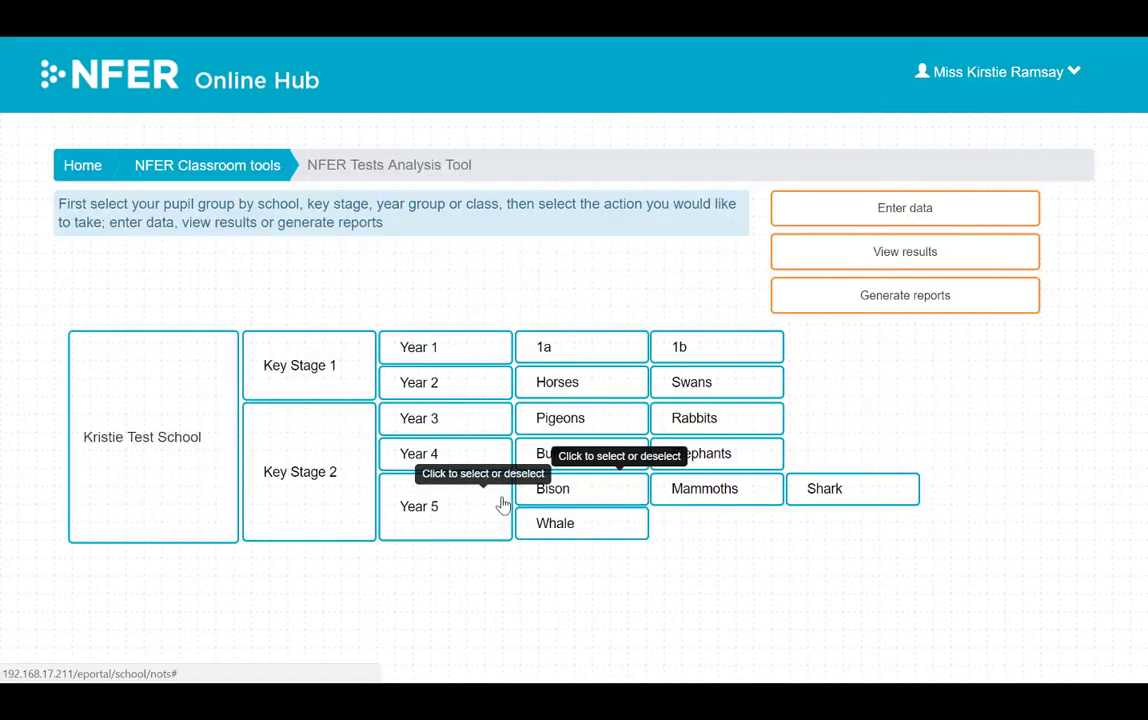
left_click(497, 506)
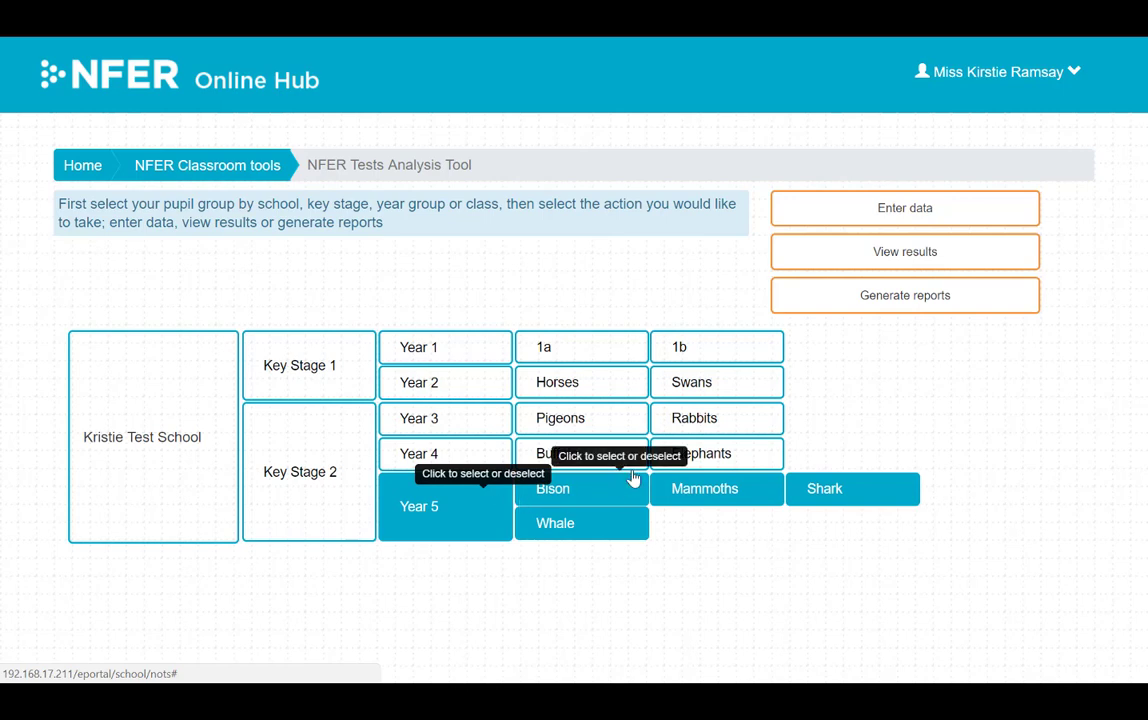
left_click(865, 207)
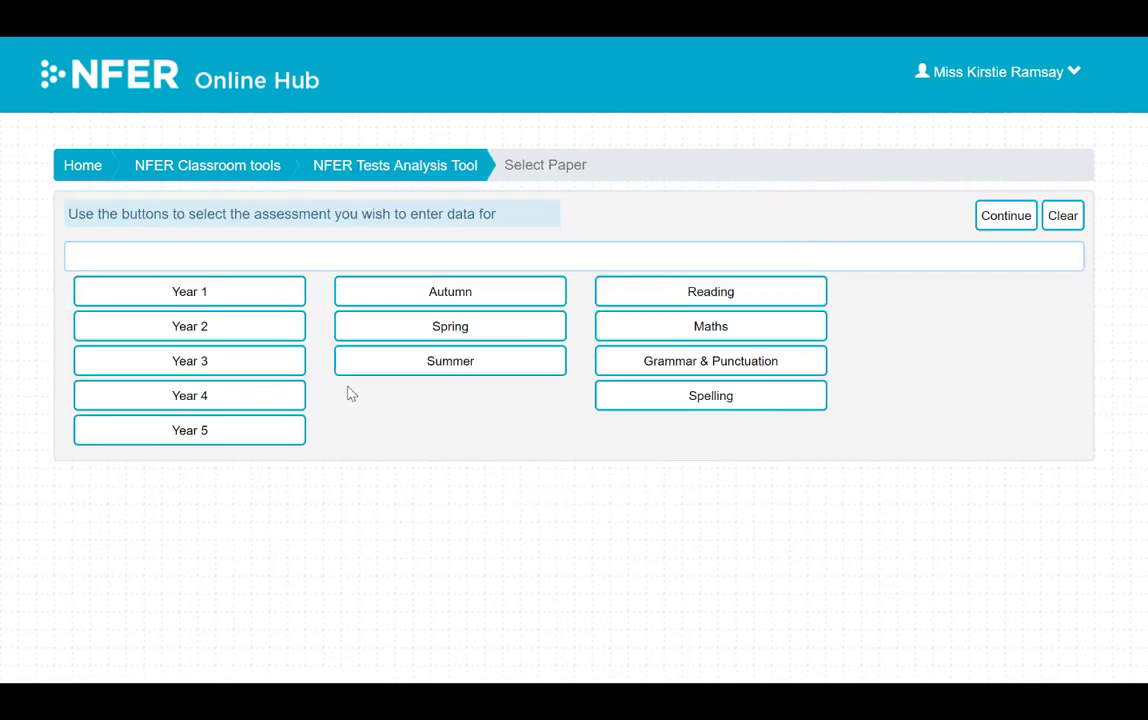
Step: Choose the Year 4 Summer Spelling paper for mark entry
left_click(277, 412)
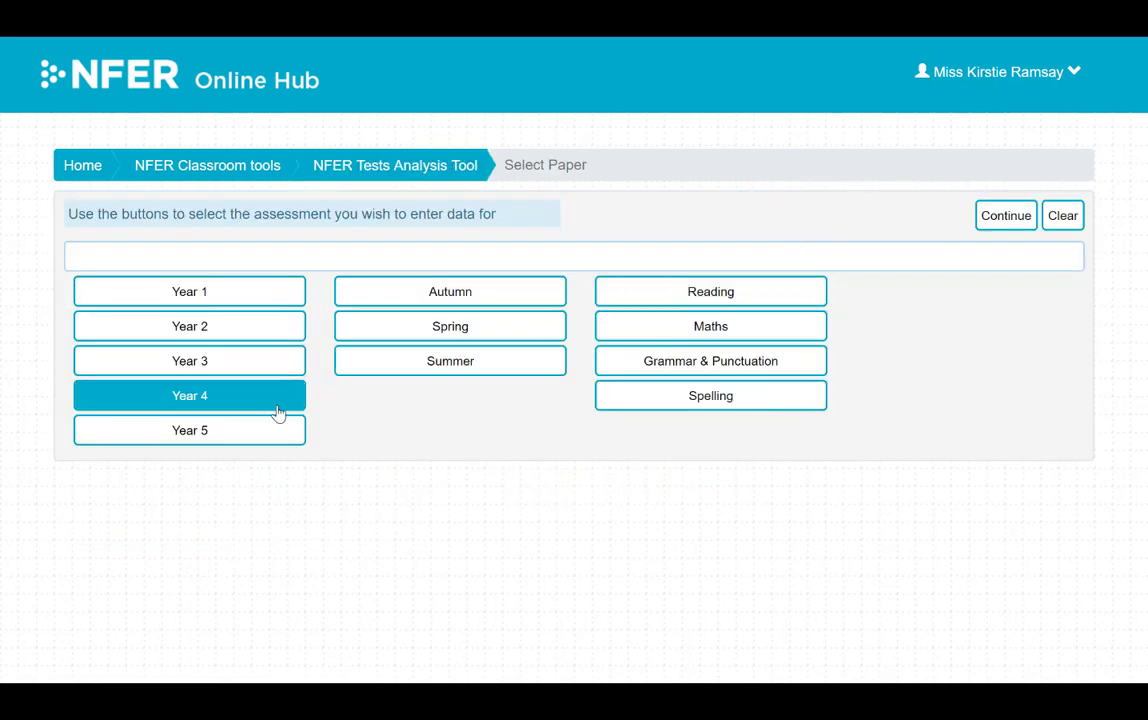
left_click(400, 364)
left_click(623, 398)
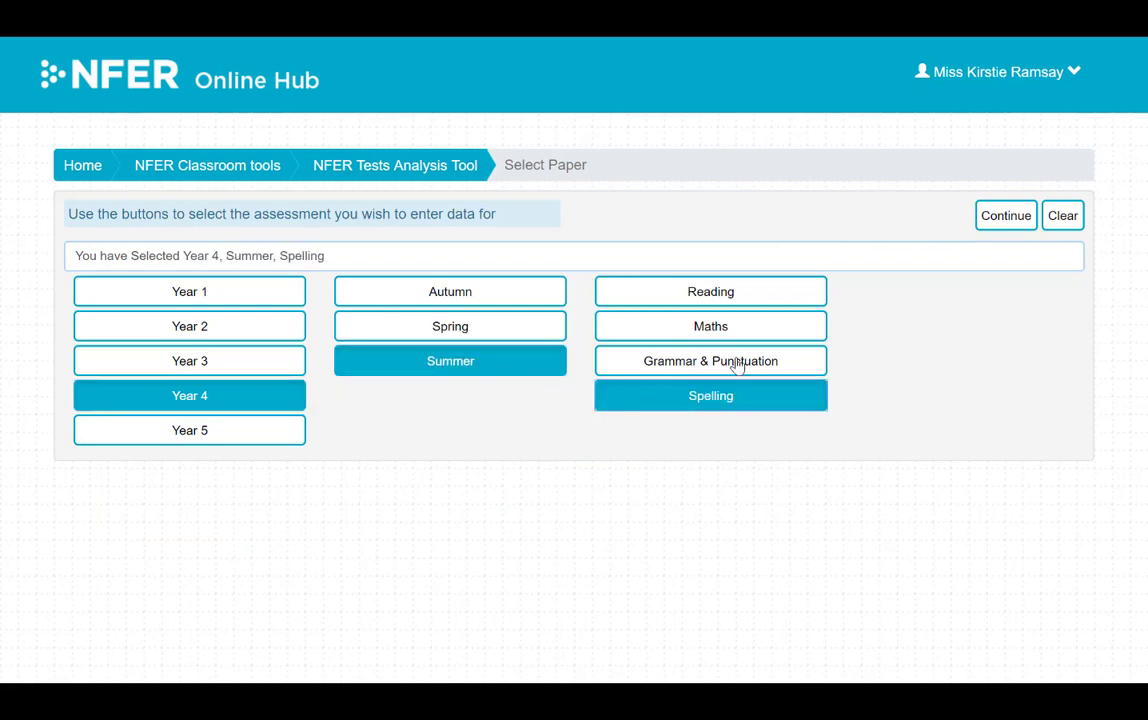
left_click(992, 215)
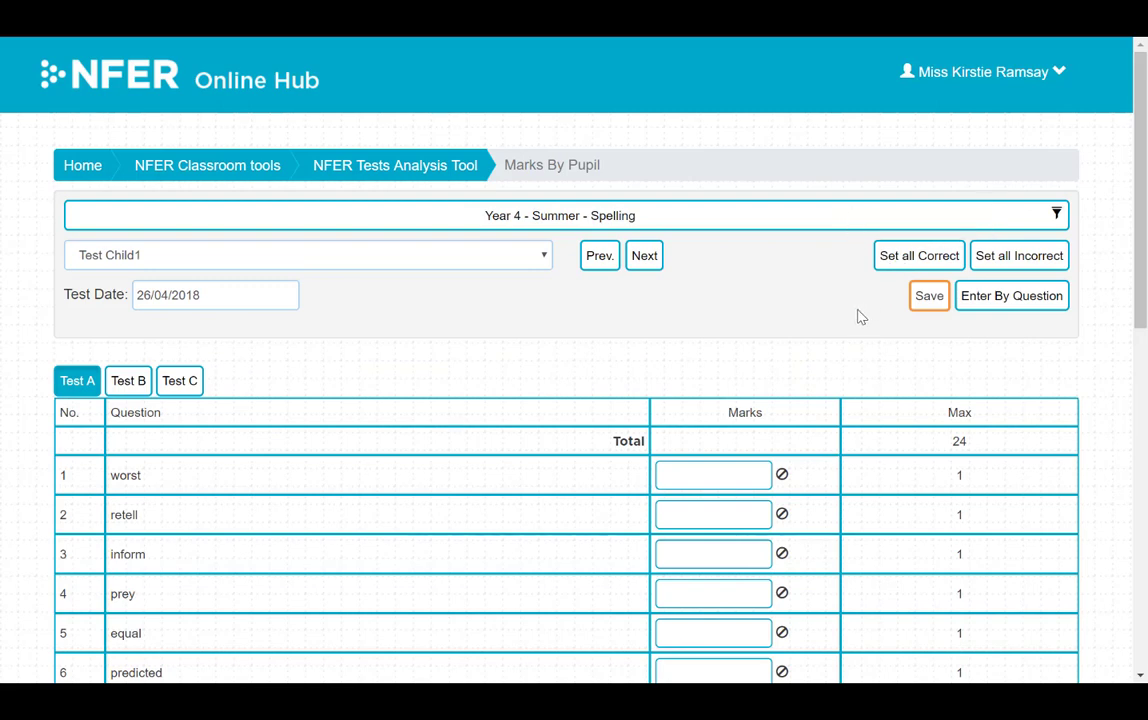
Step: Enter a mark of 1 on question 1 for Test Child1, then switch to entering marks by question
left_click(517, 258)
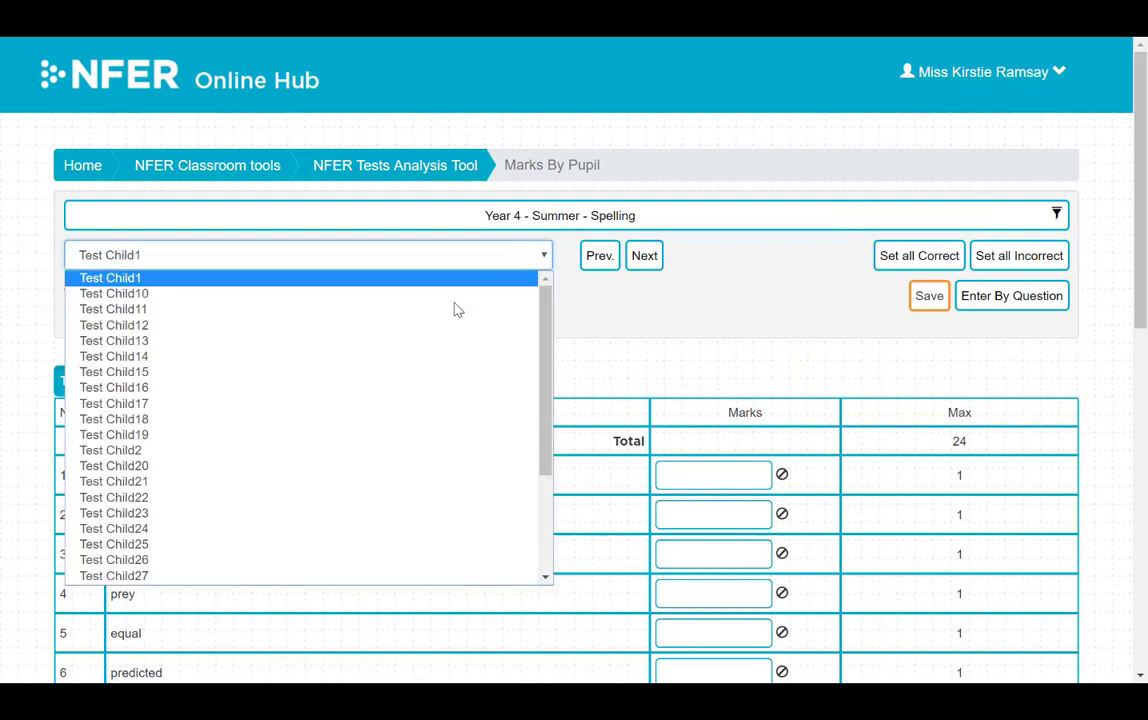
left_click(406, 278)
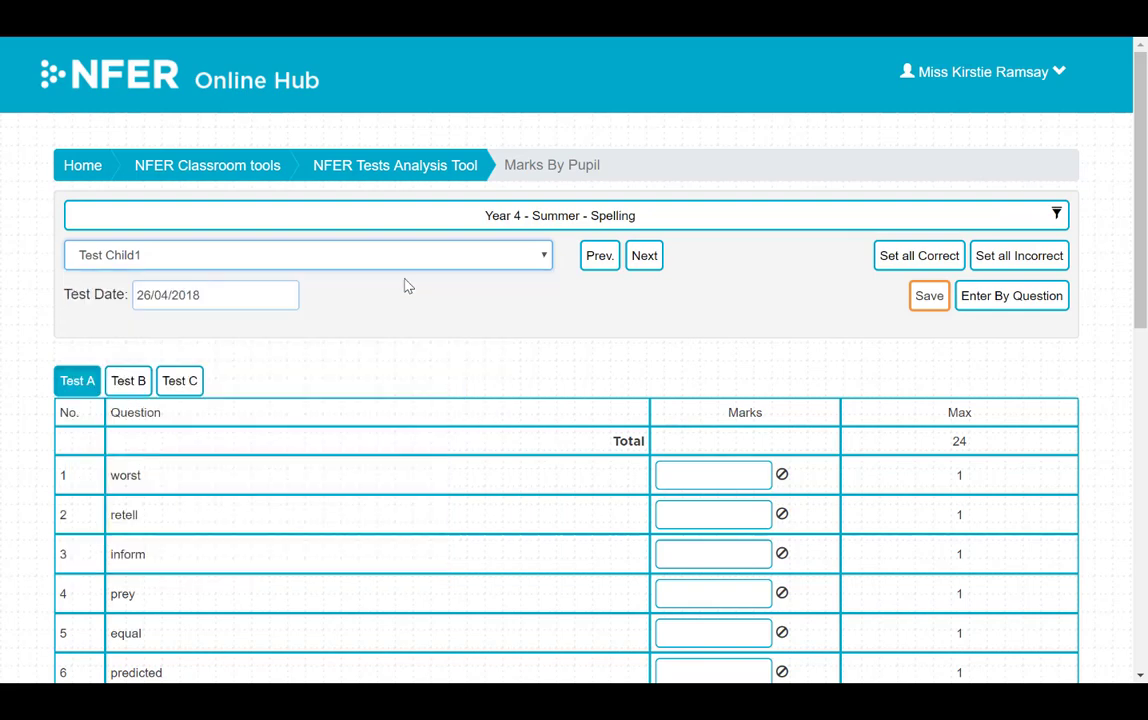
left_click(714, 480)
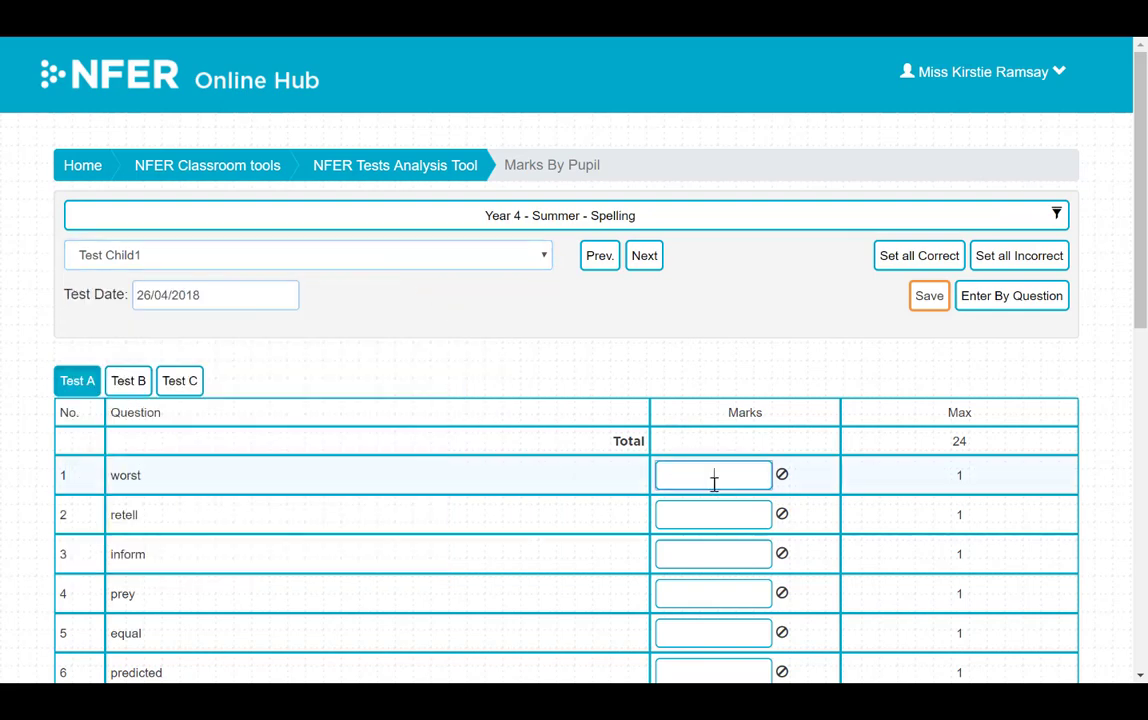
type("1")
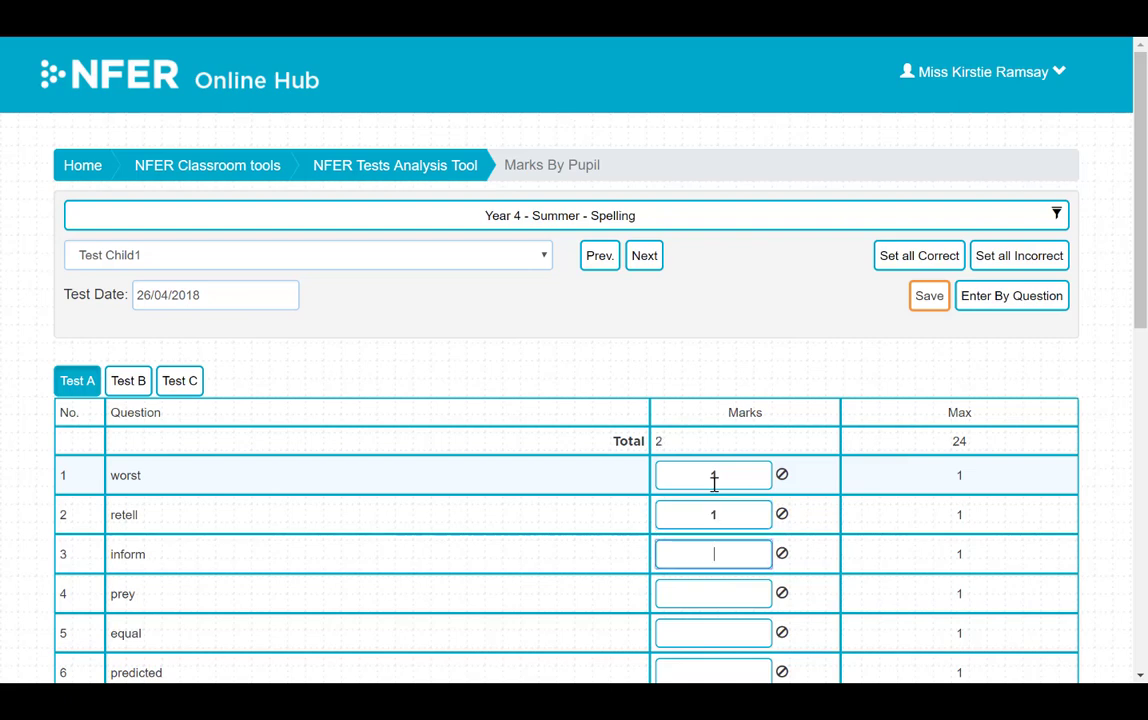
left_click(1008, 292)
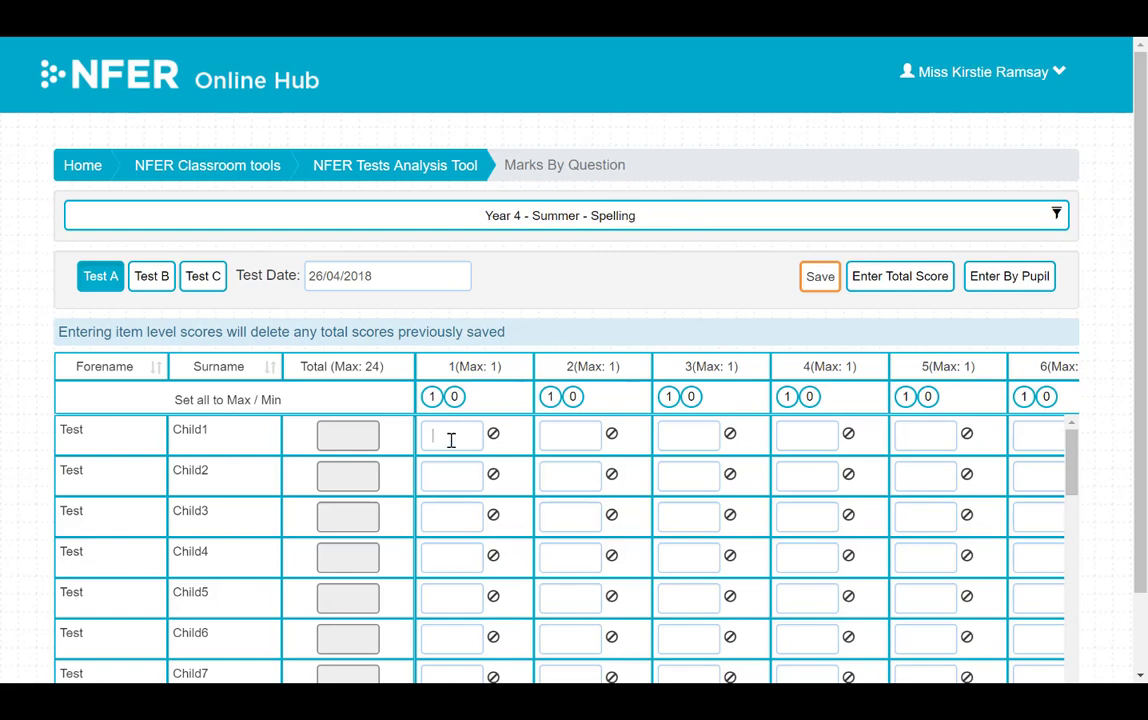
Step: Give Child1 and Child2 a mark of 1 on question 1 and Child3 a total of 18, then save
type("11")
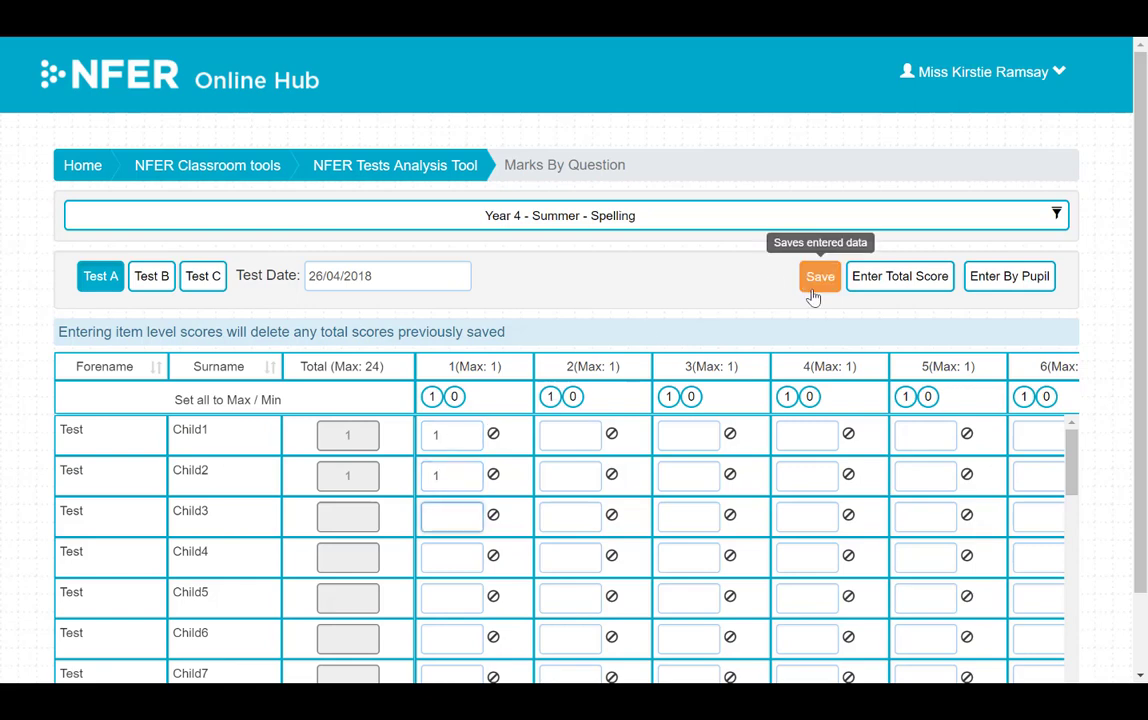
left_click(875, 283)
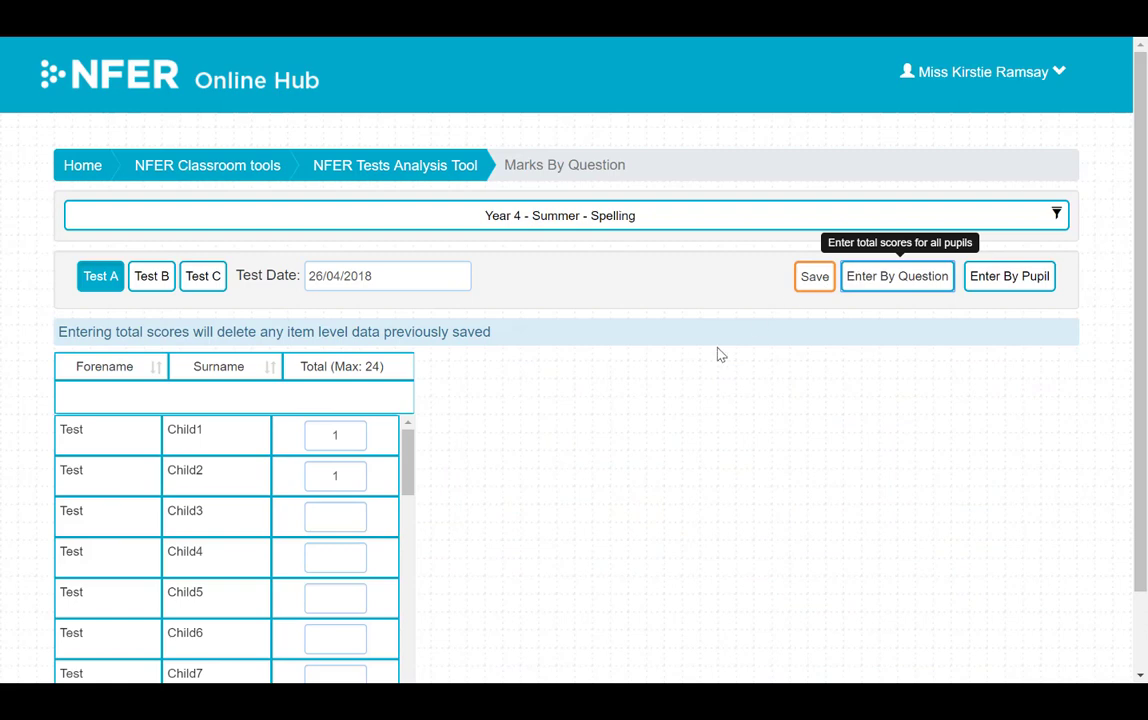
left_click(345, 519)
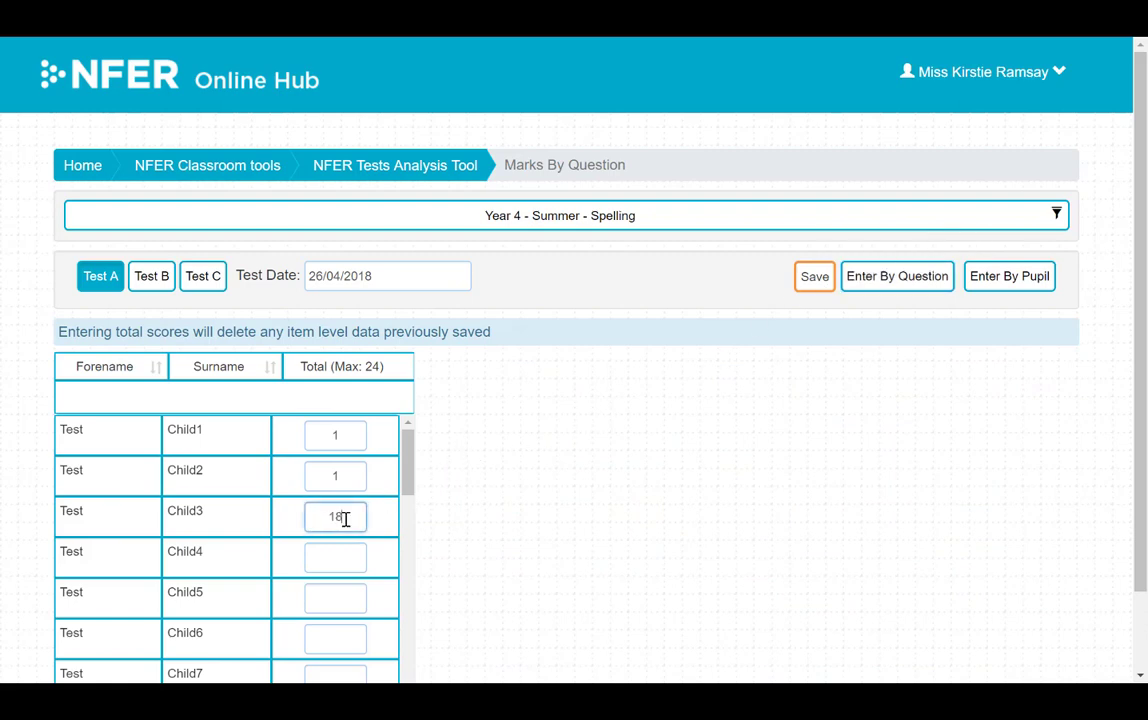
left_click(814, 276)
Step: View results filtered to Reading, Year 3, Autumn term and all score types, then return to the tool's start page
left_click(400, 174)
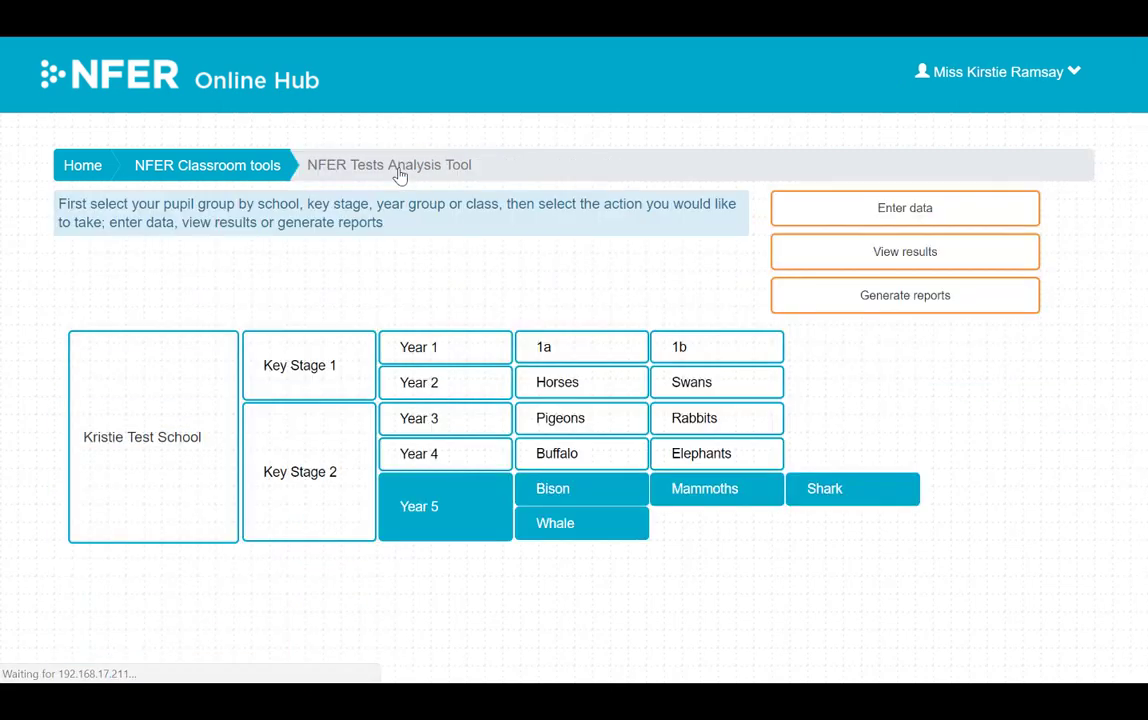
left_click(806, 259)
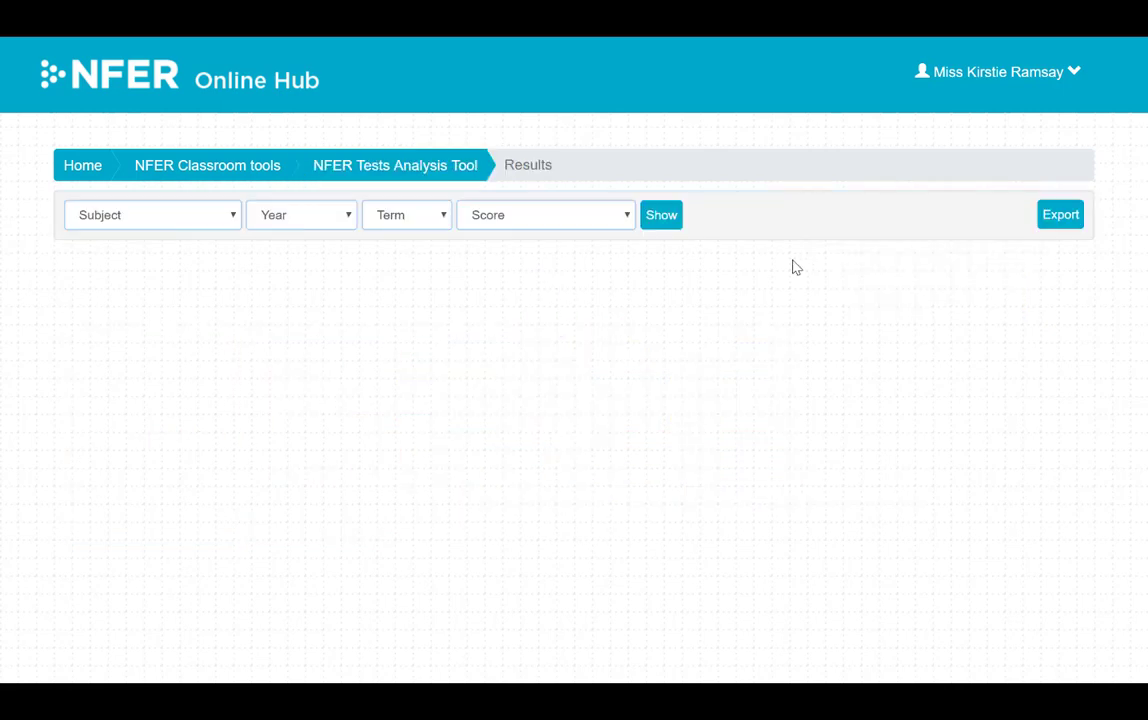
left_click(200, 224)
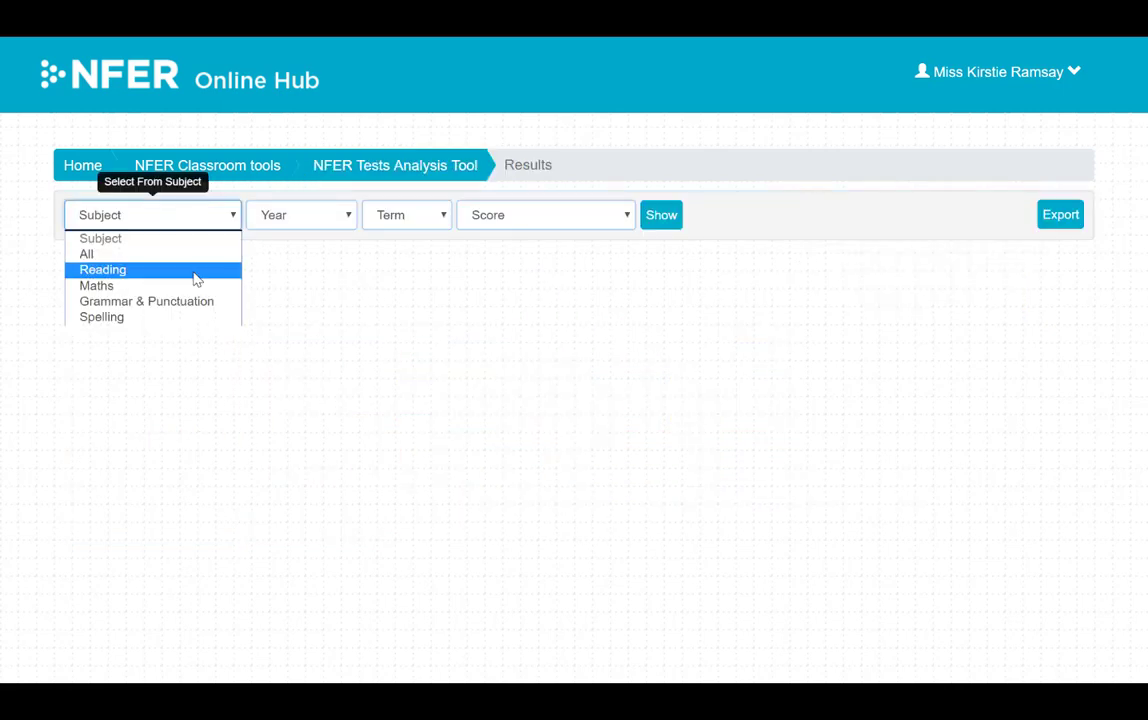
left_click(198, 274)
left_click(321, 216)
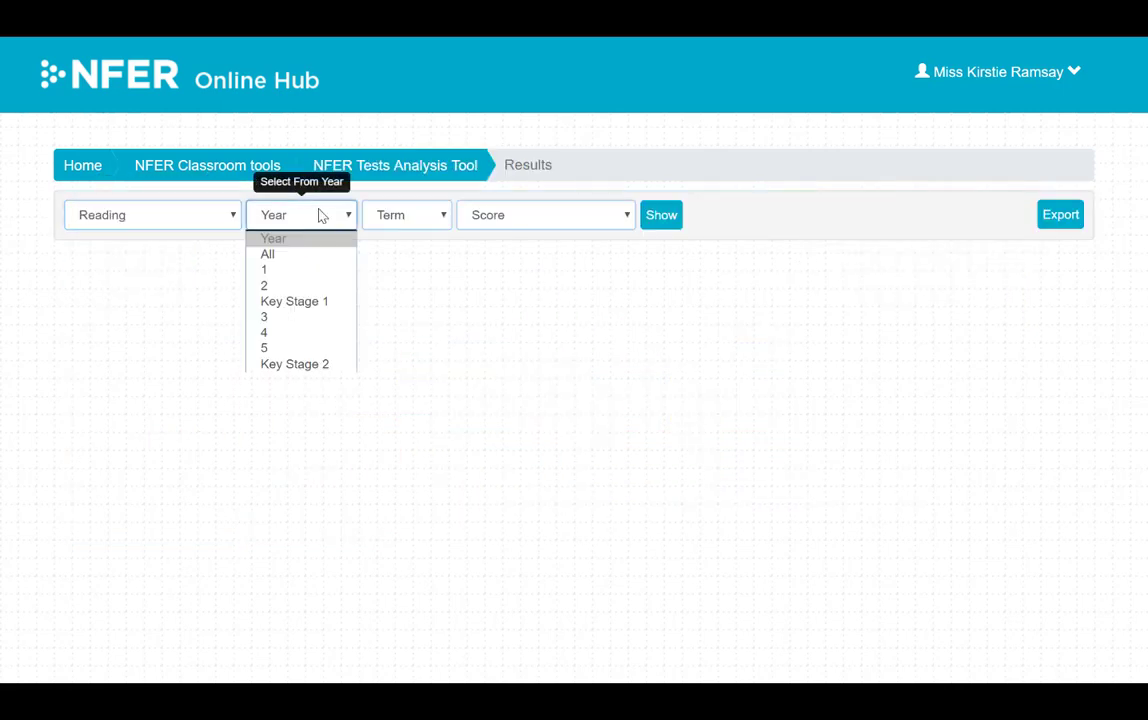
left_click(307, 316)
left_click(405, 215)
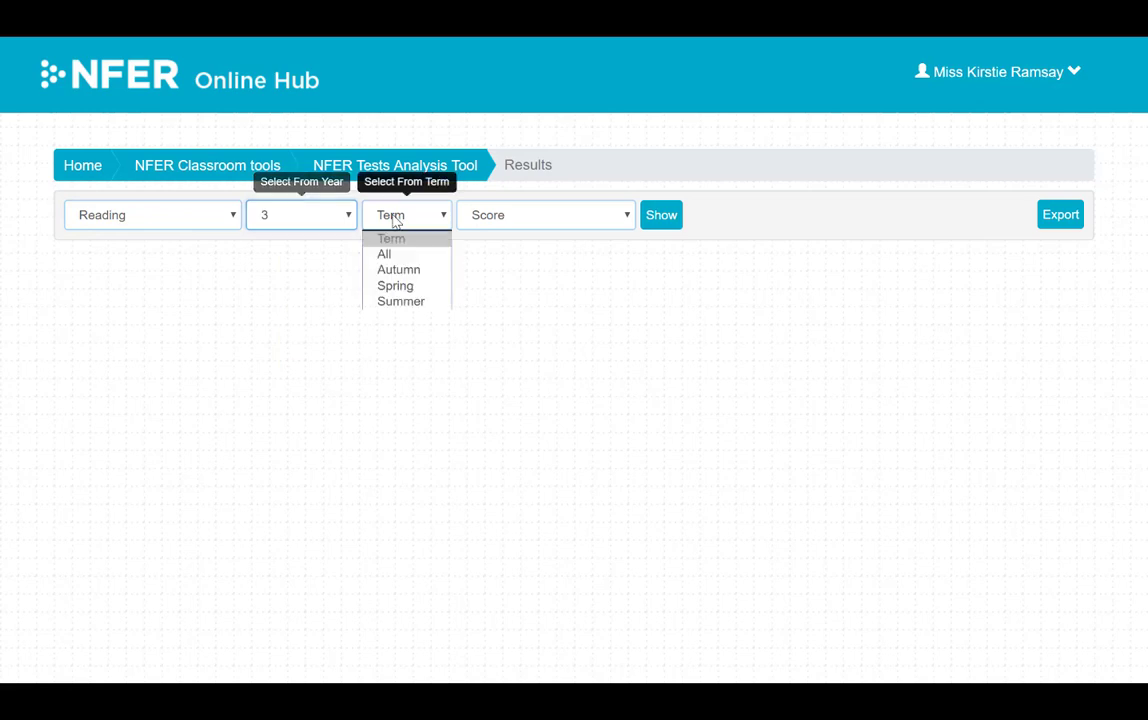
left_click(392, 267)
left_click(527, 220)
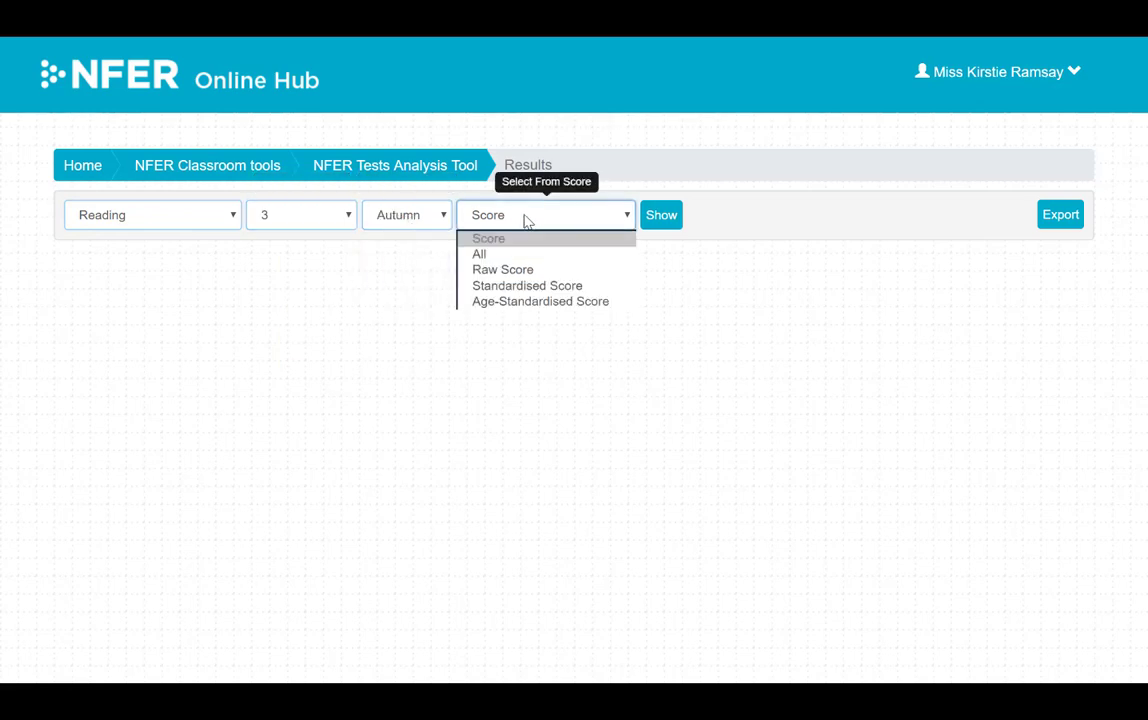
left_click(527, 254)
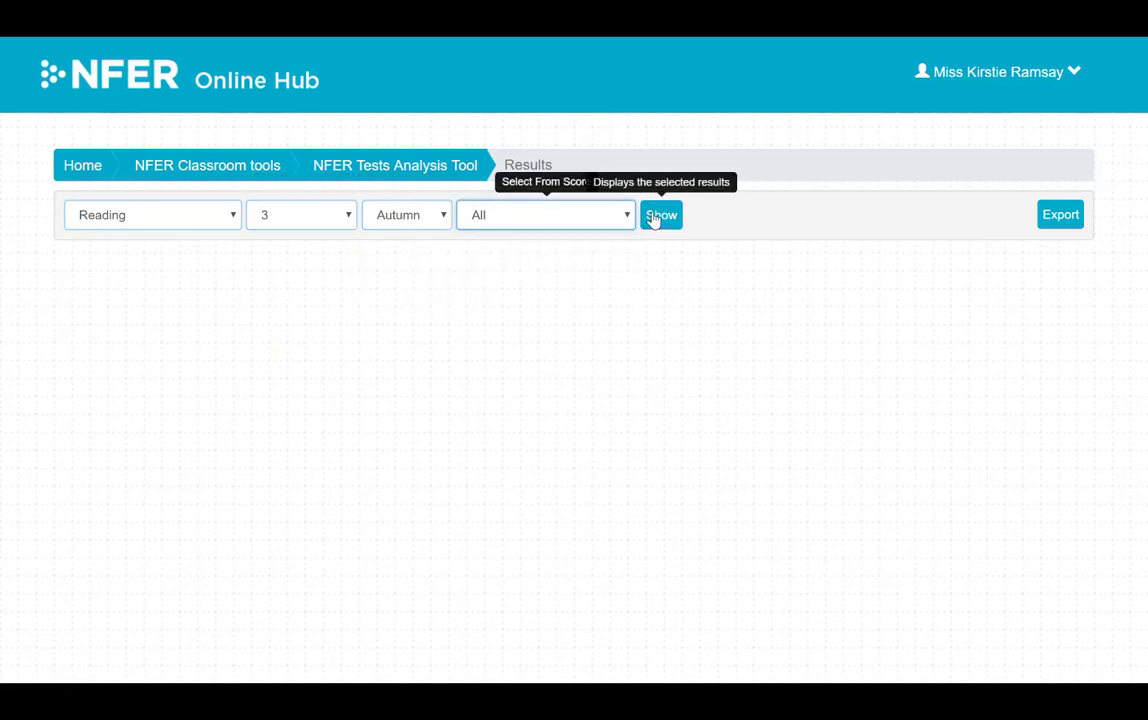
left_click(659, 216)
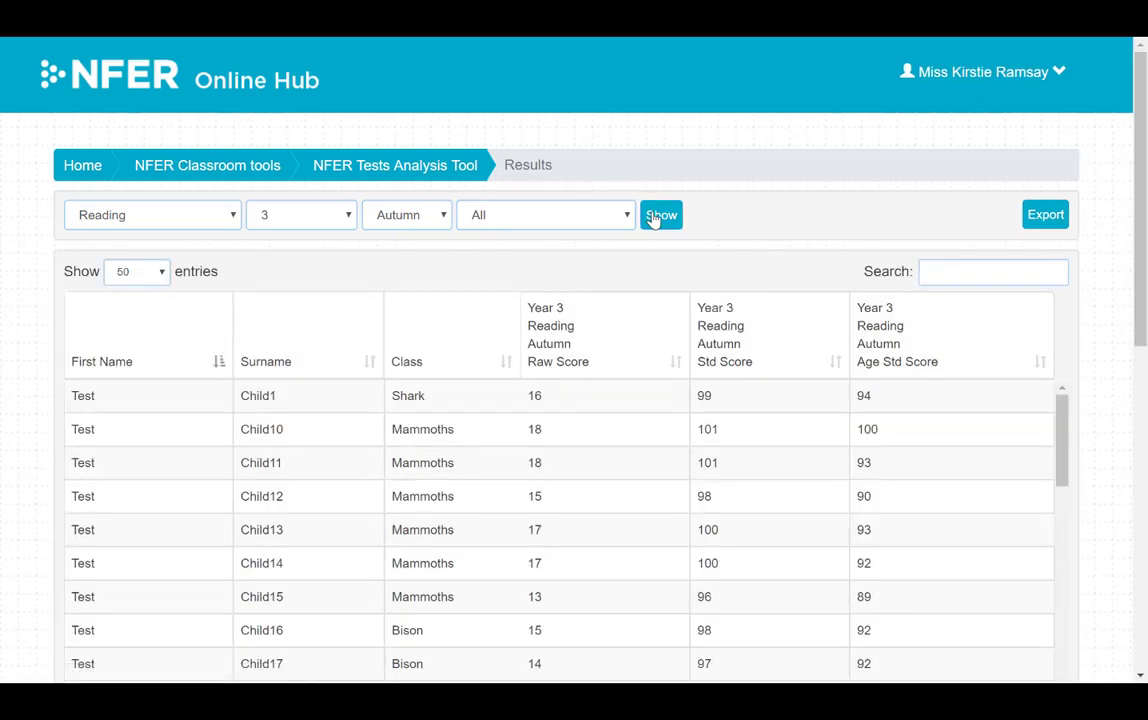
left_click(461, 172)
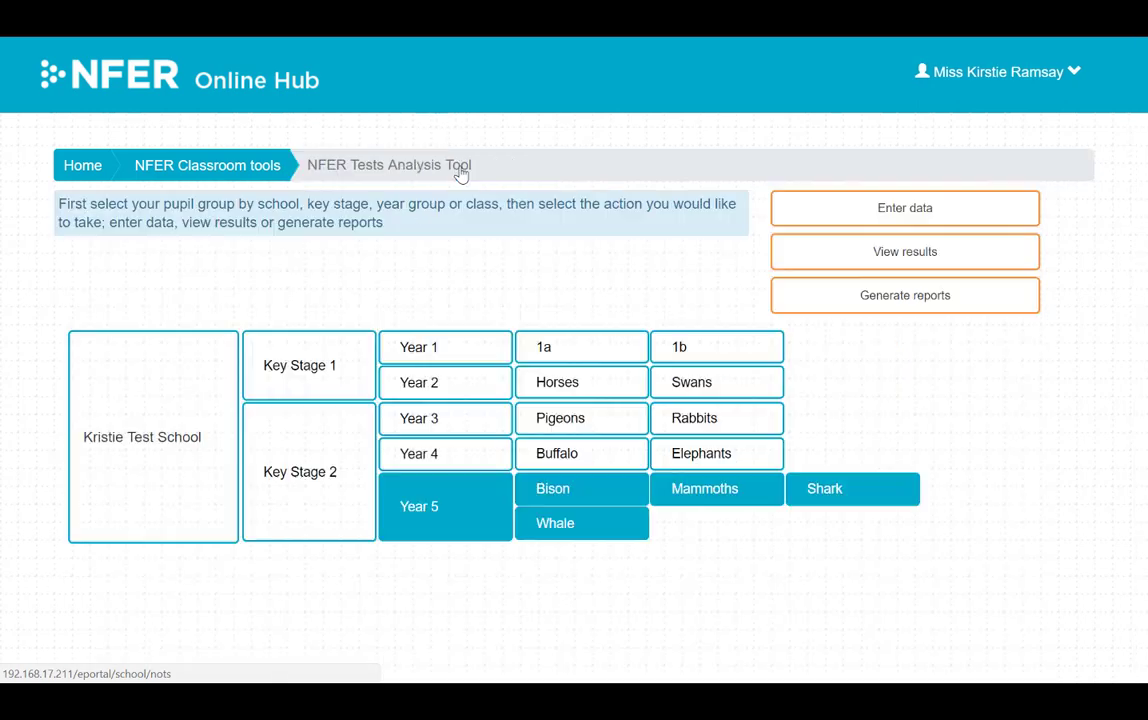
Step: Open the Age Related Expectation report for Test Child1, then go back to the Reports list
left_click(803, 297)
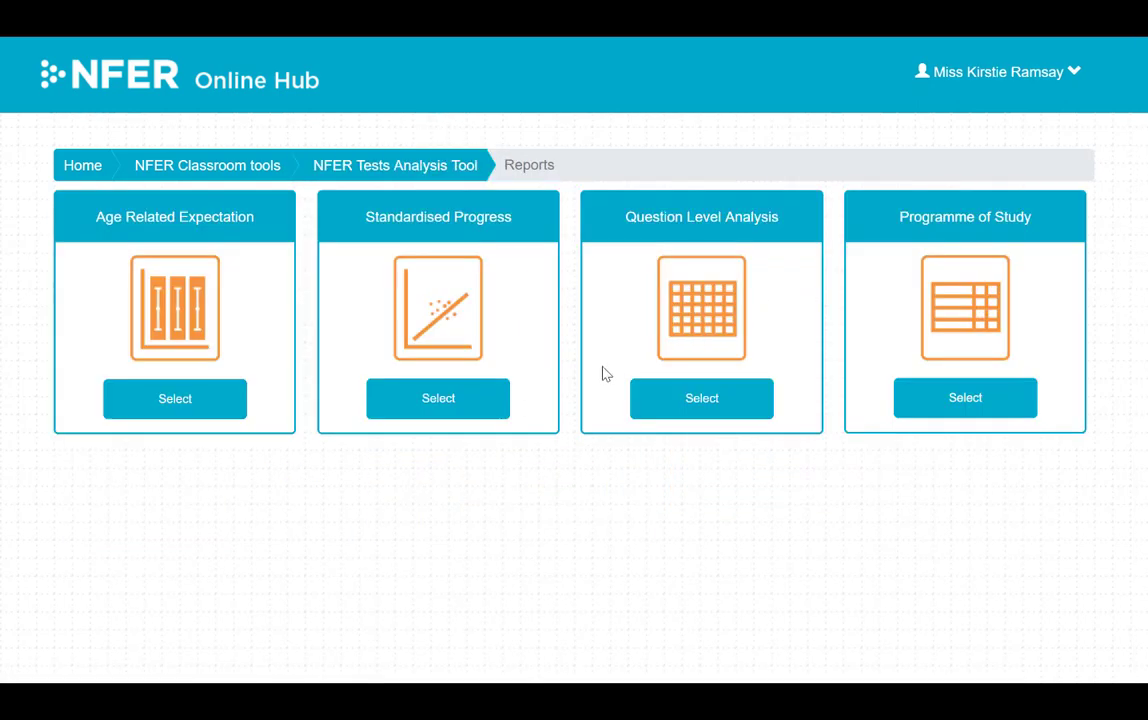
left_click(227, 409)
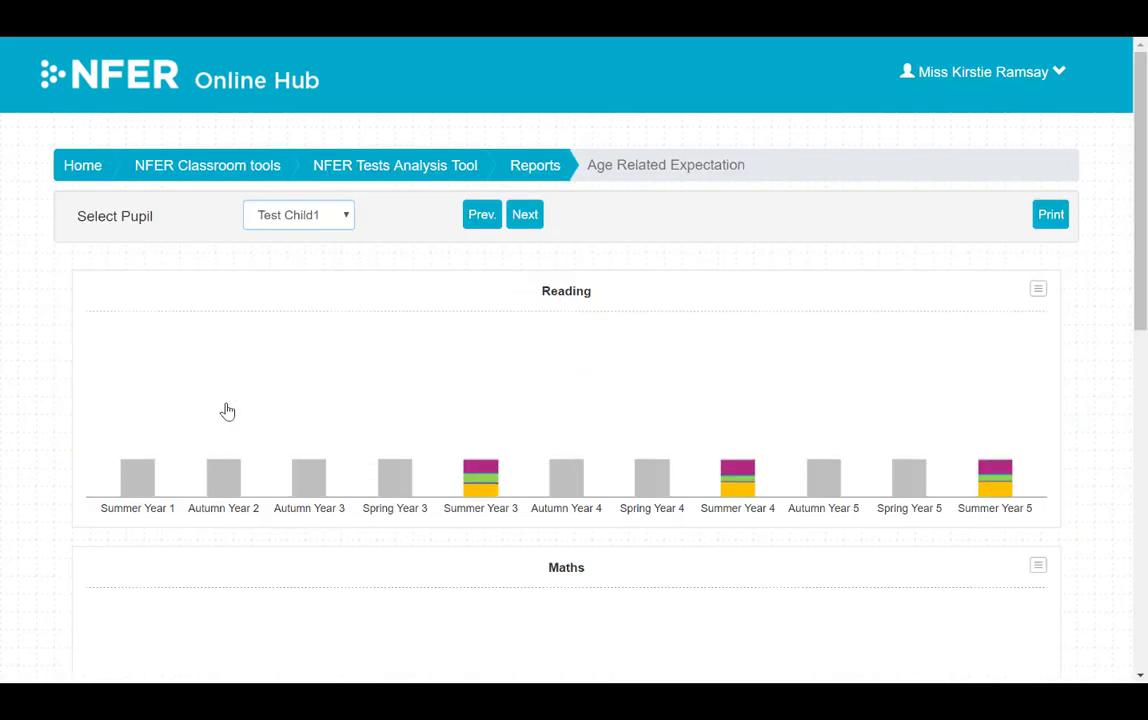
left_click(323, 222)
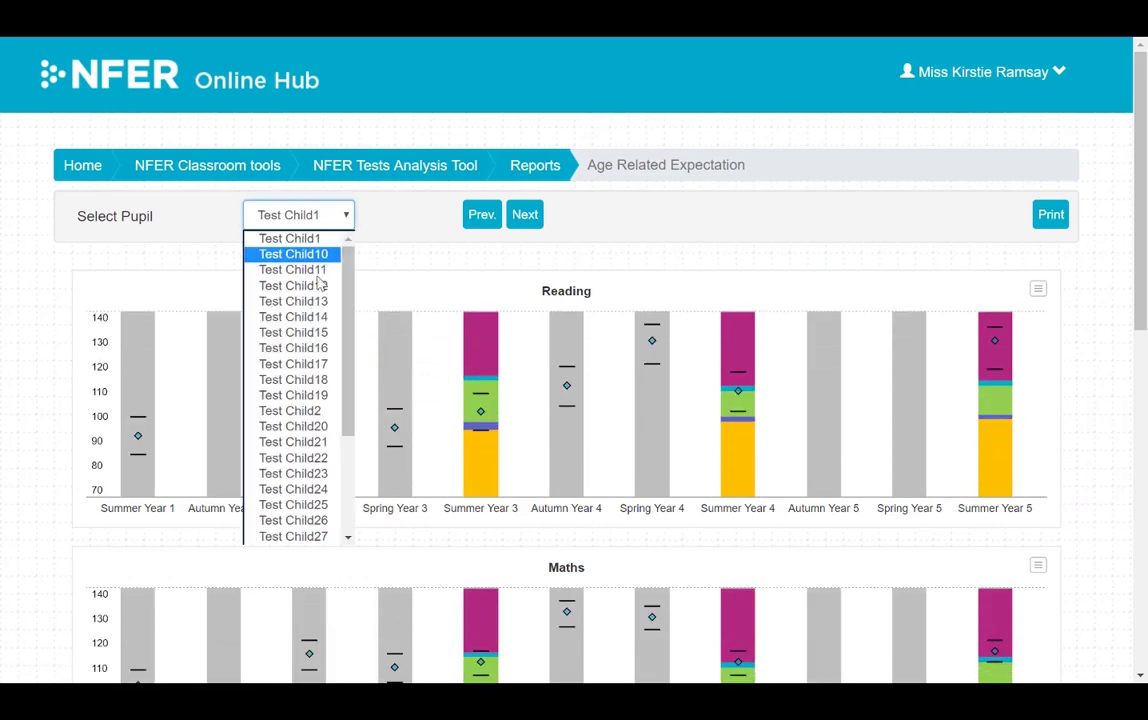
left_click(302, 239)
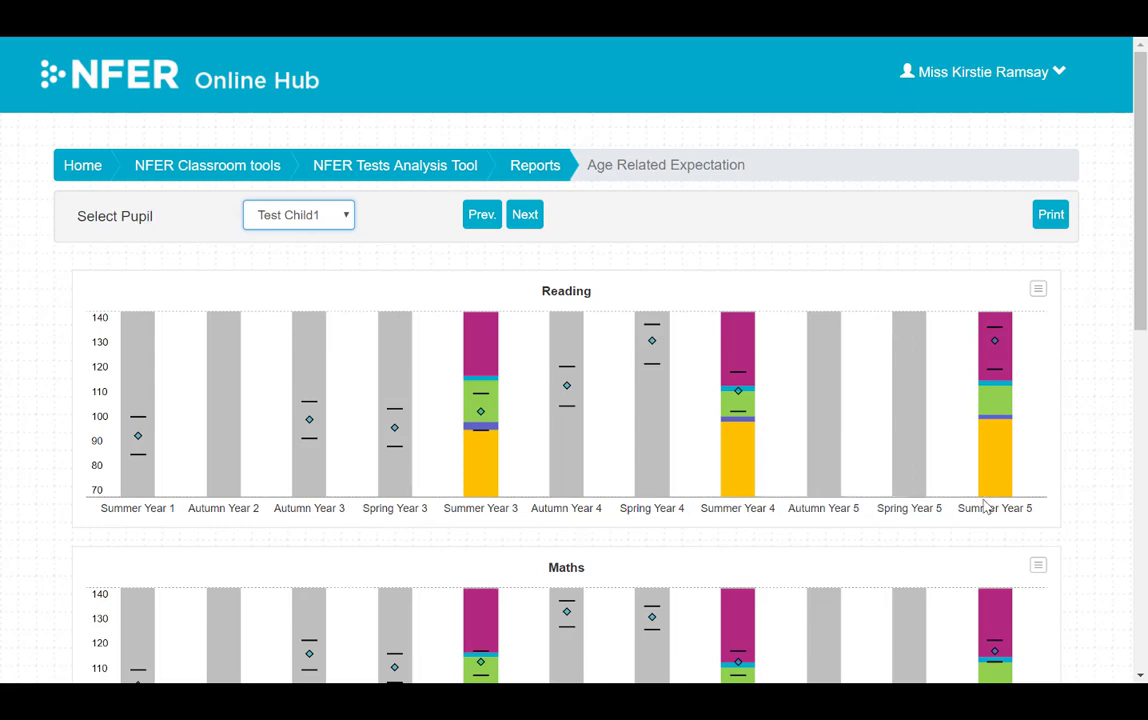
left_click(556, 165)
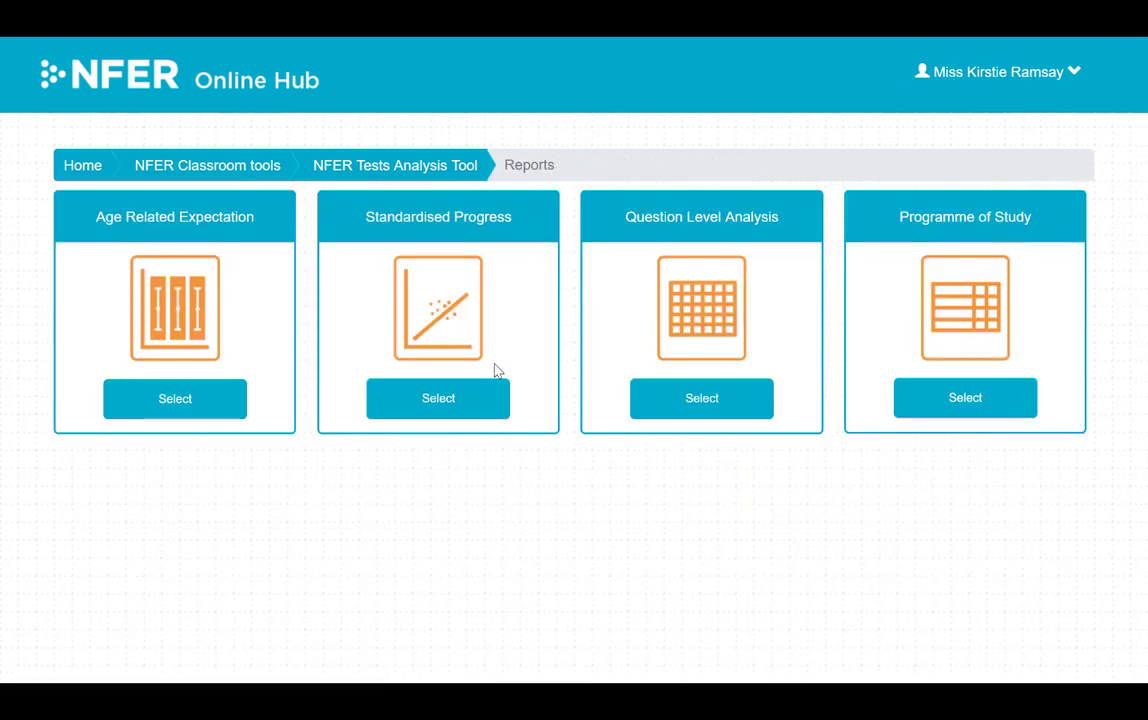
left_click(488, 399)
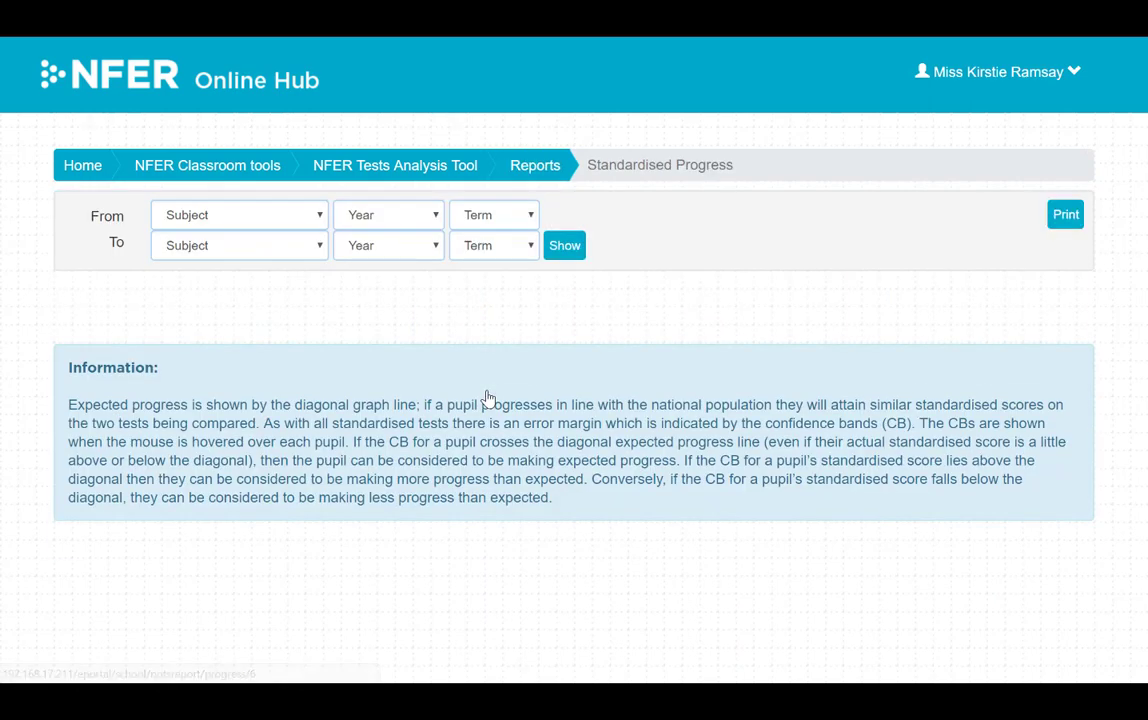
left_click(295, 216)
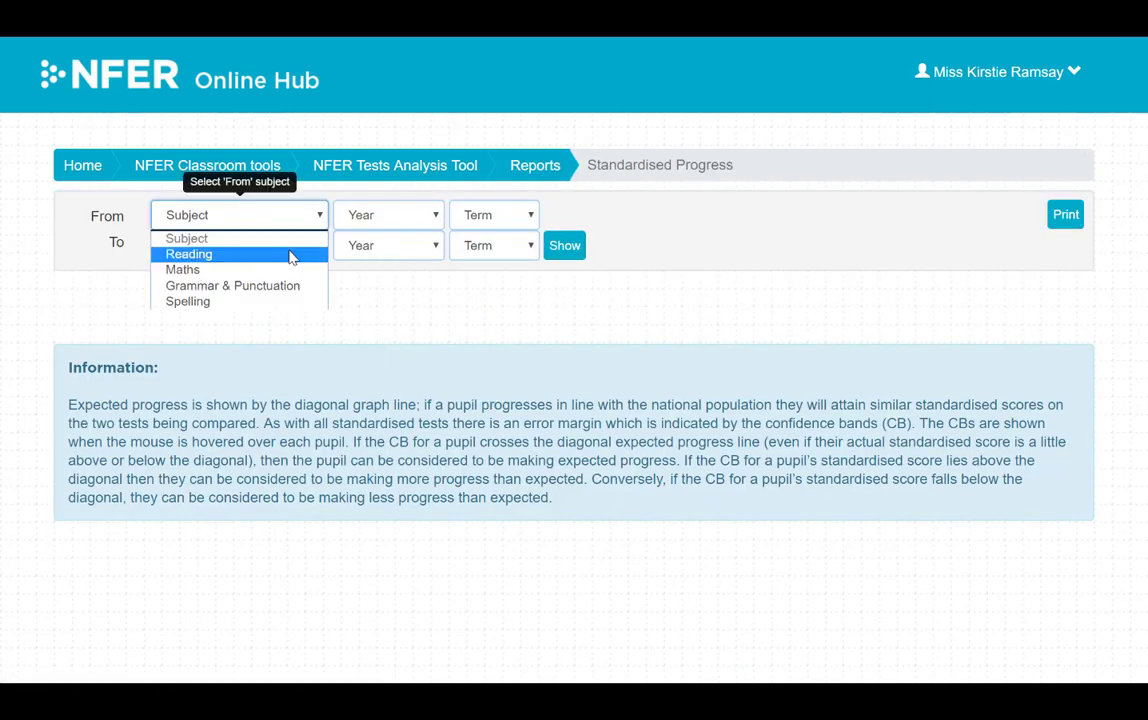
left_click(292, 254)
left_click(380, 226)
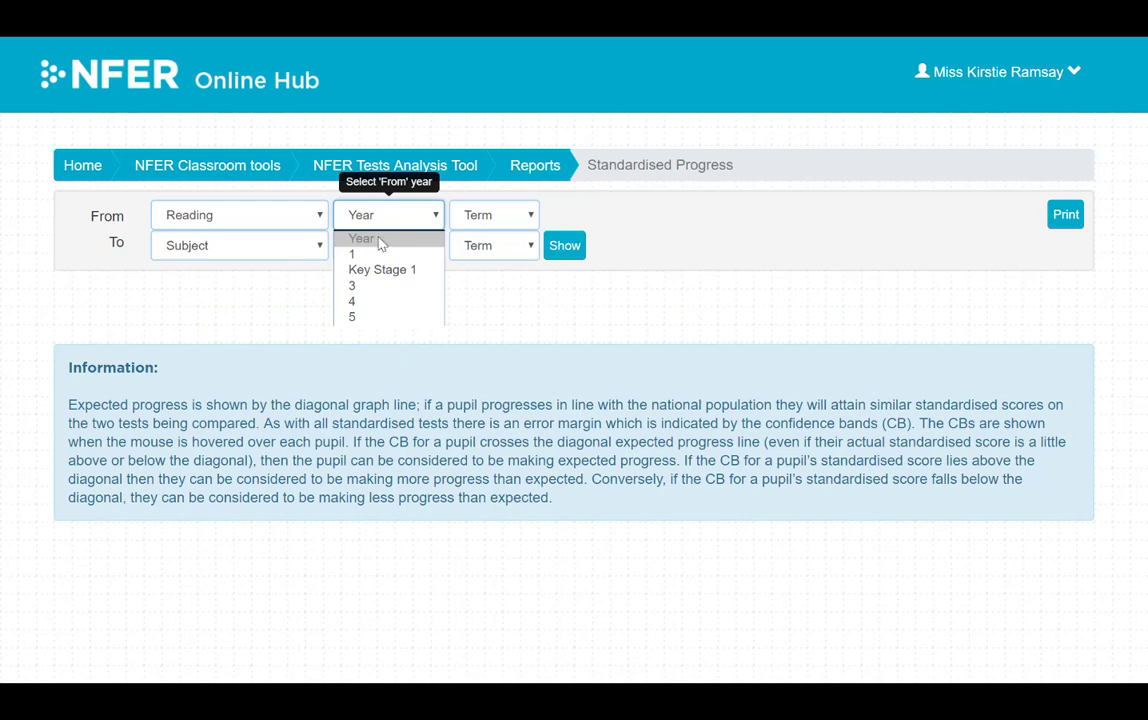
left_click(386, 290)
left_click(480, 215)
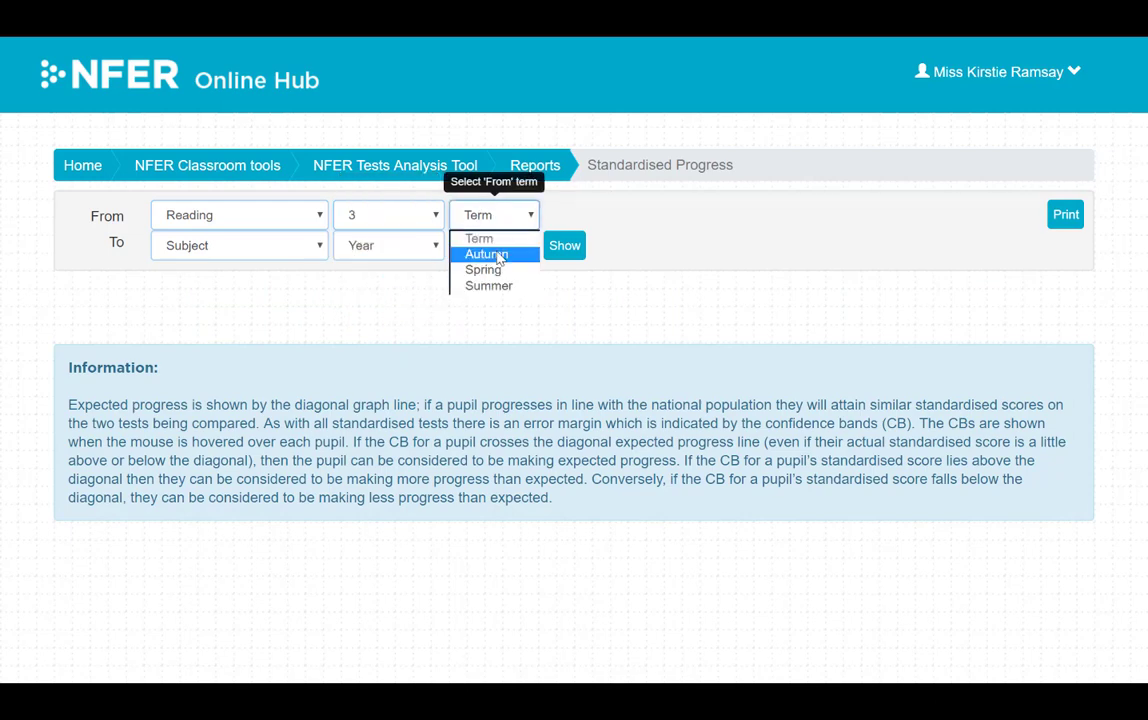
left_click(487, 254)
left_click(284, 252)
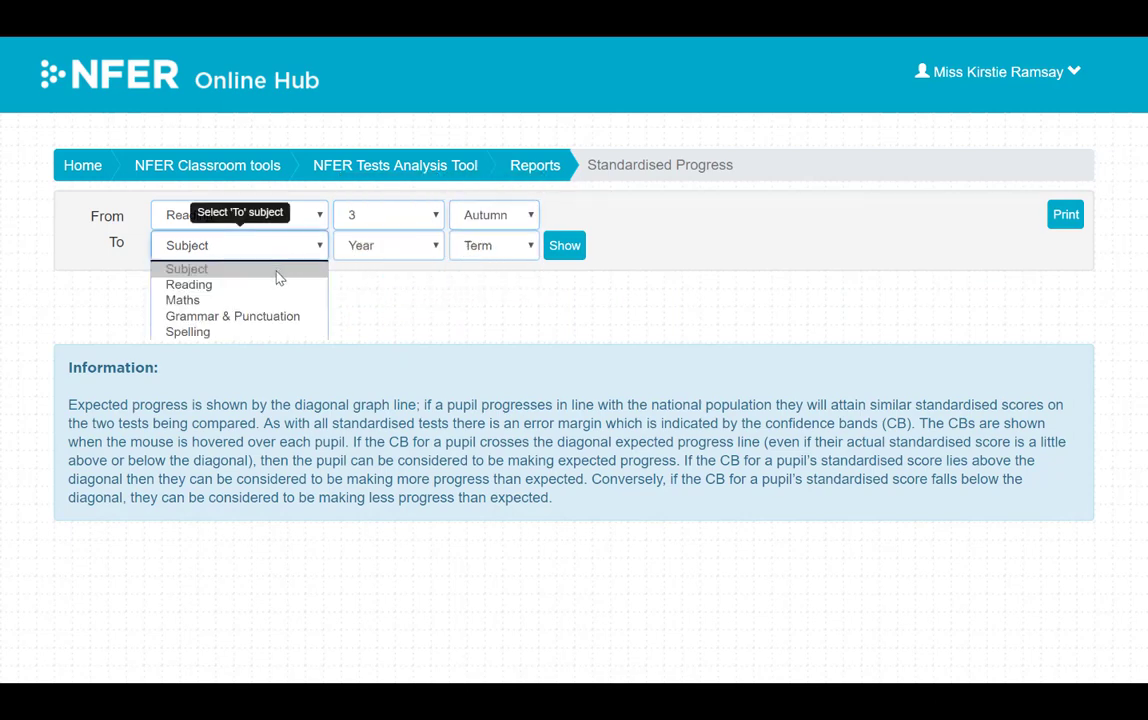
left_click(275, 285)
left_click(386, 248)
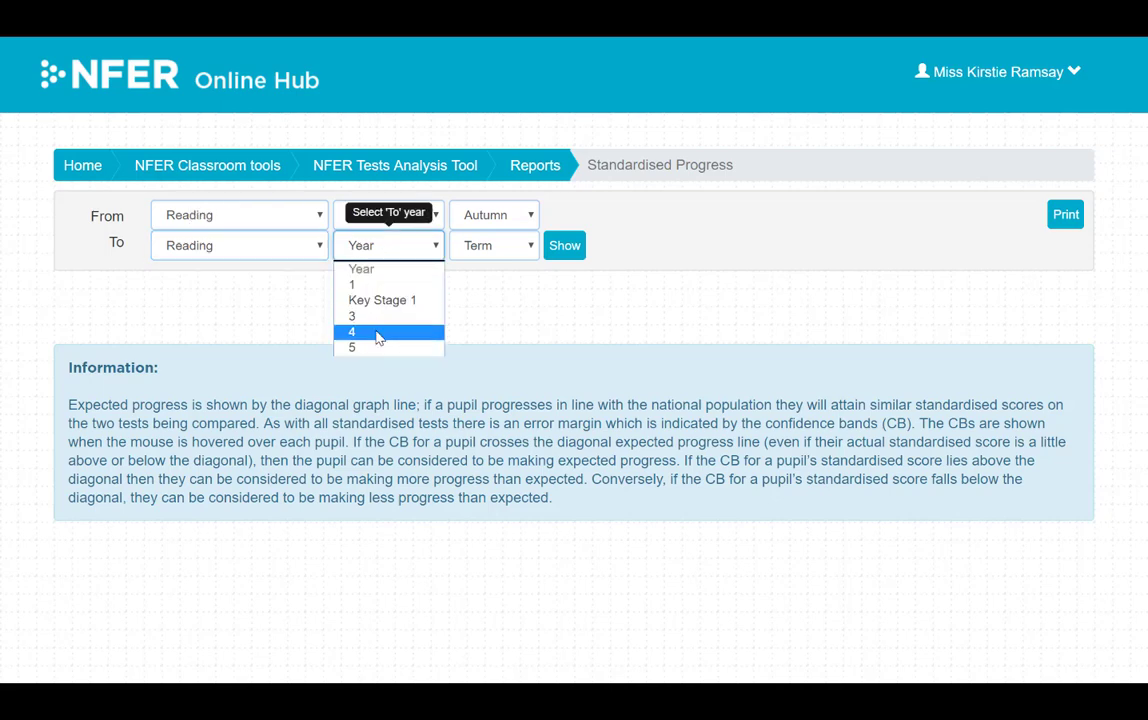
left_click(380, 333)
left_click(481, 249)
left_click(480, 282)
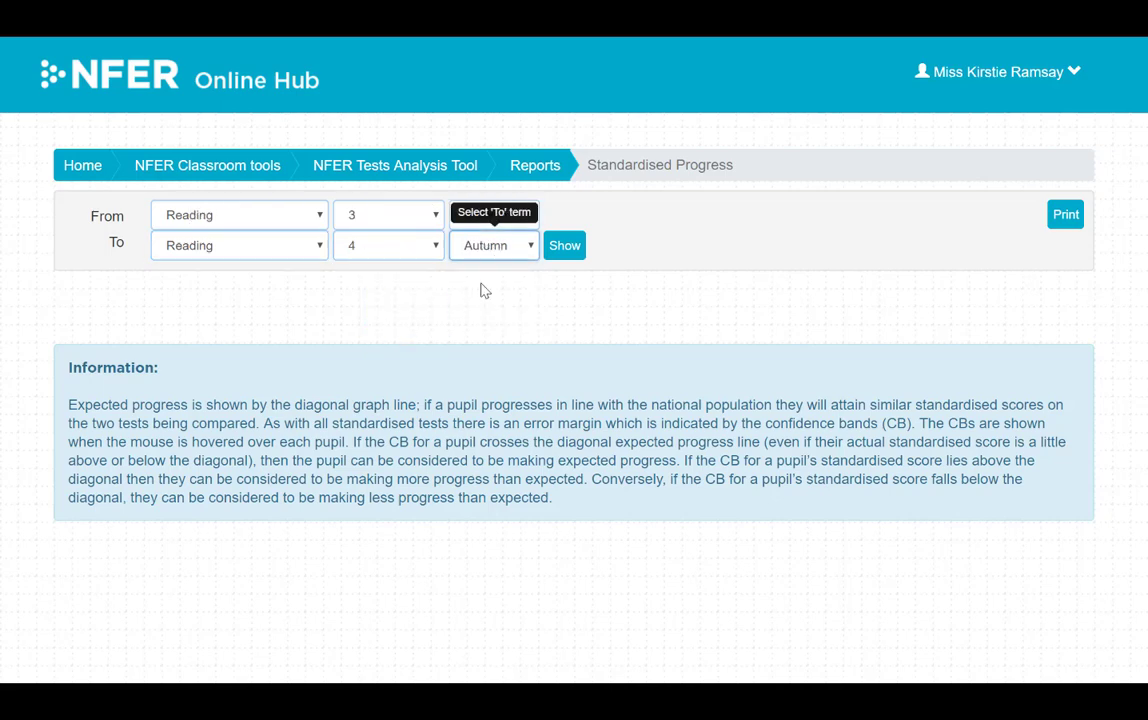
left_click(565, 250)
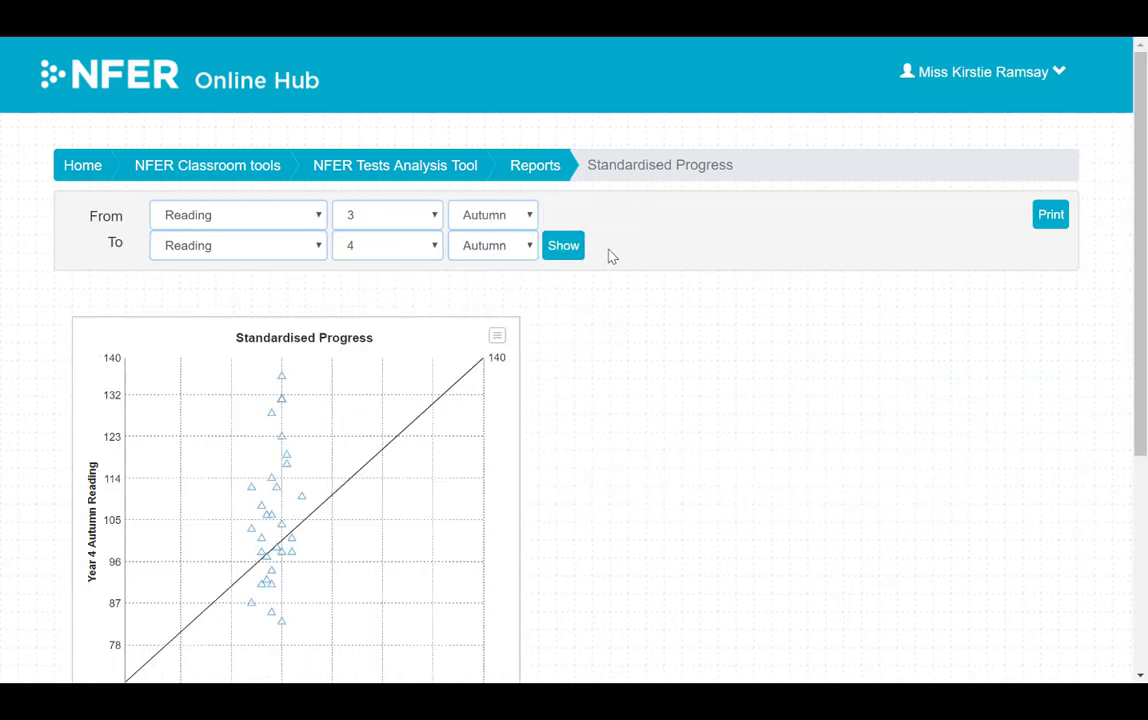
scroll(610, 258, "down", 2)
scroll(611, 260, "down", 2)
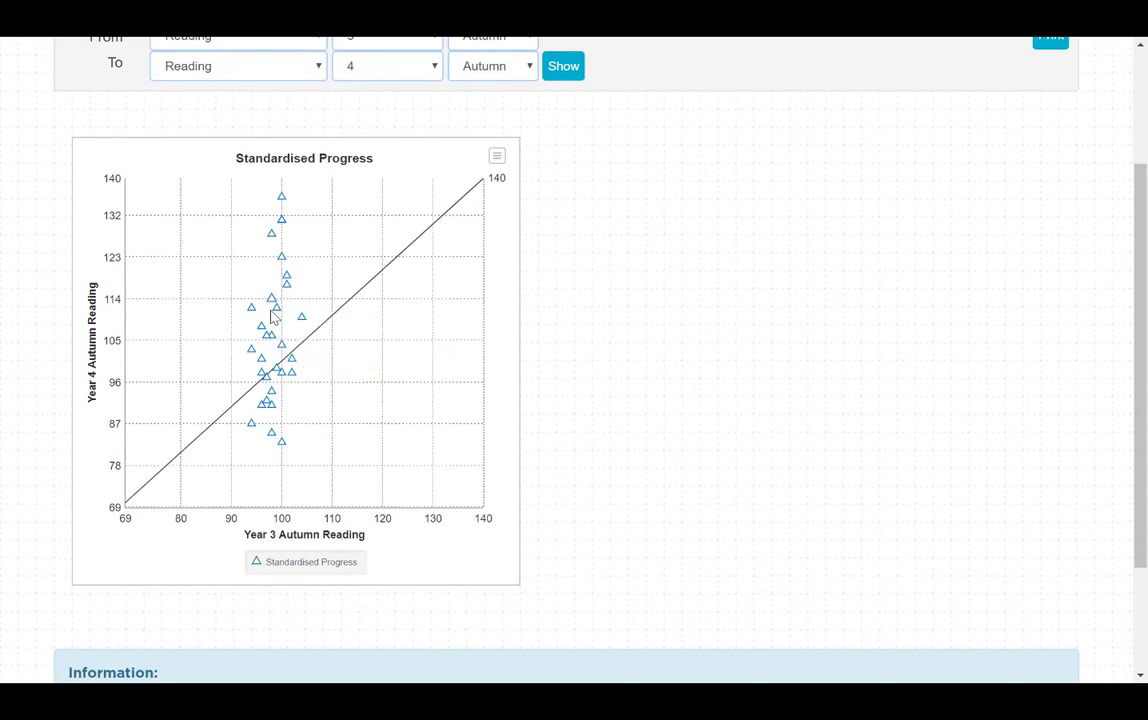
mouse_move(278, 342)
scroll(576, 282, "up", 4)
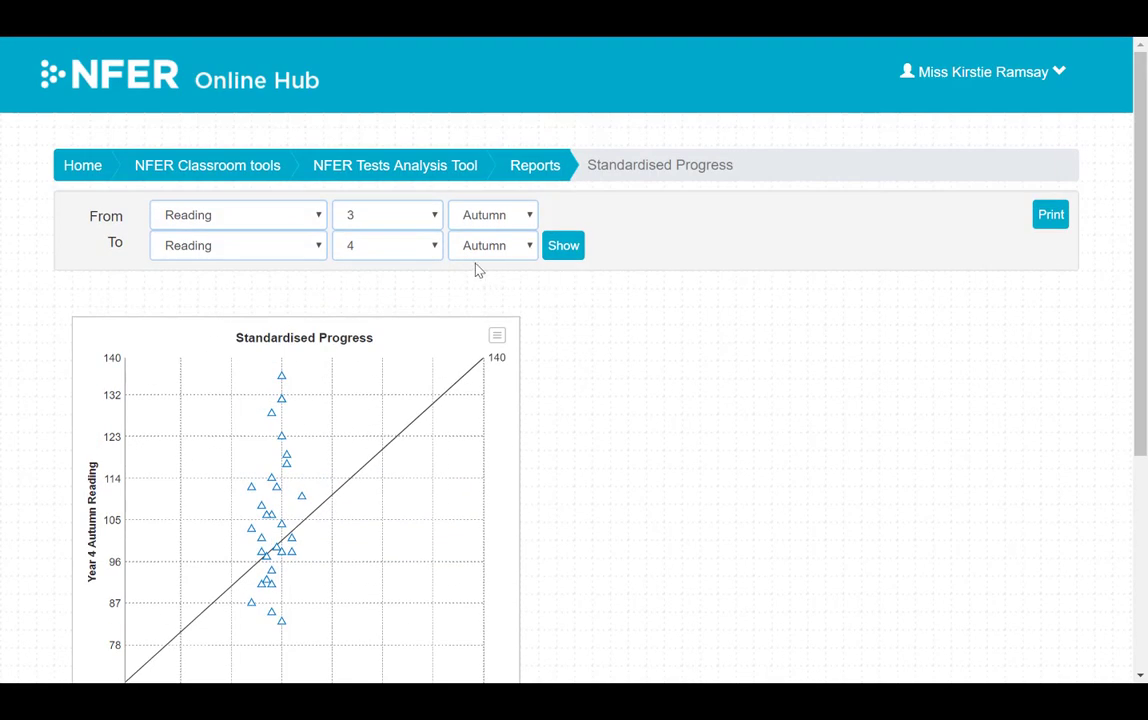
left_click(405, 175)
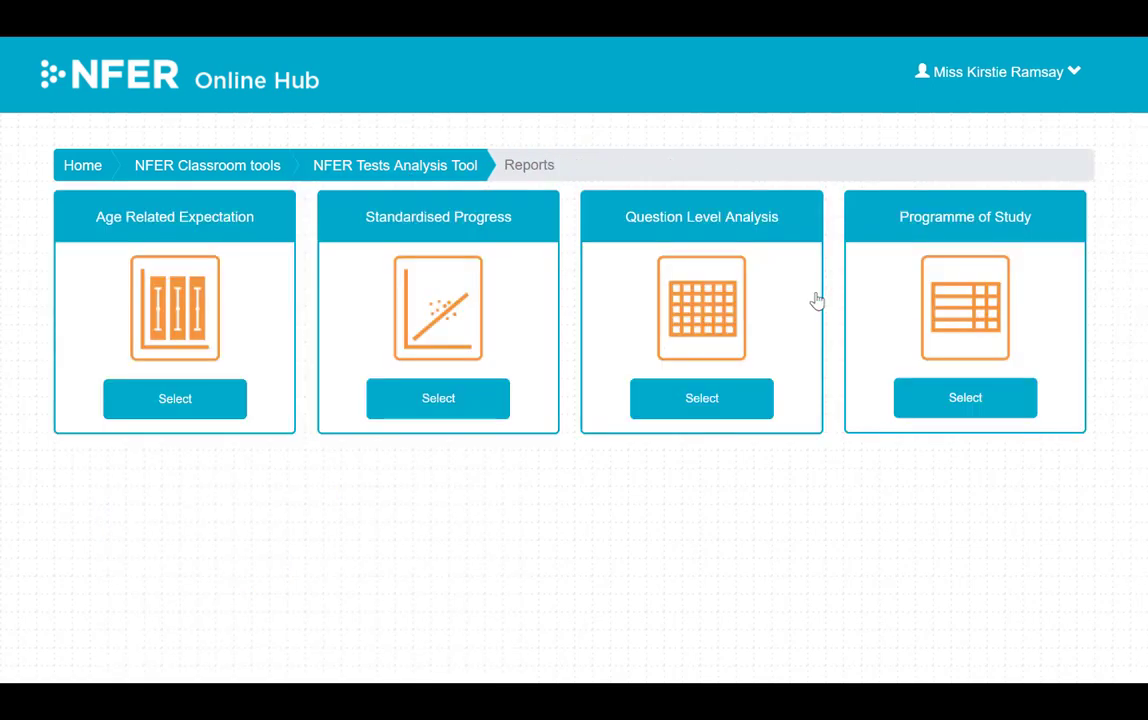
left_click(744, 398)
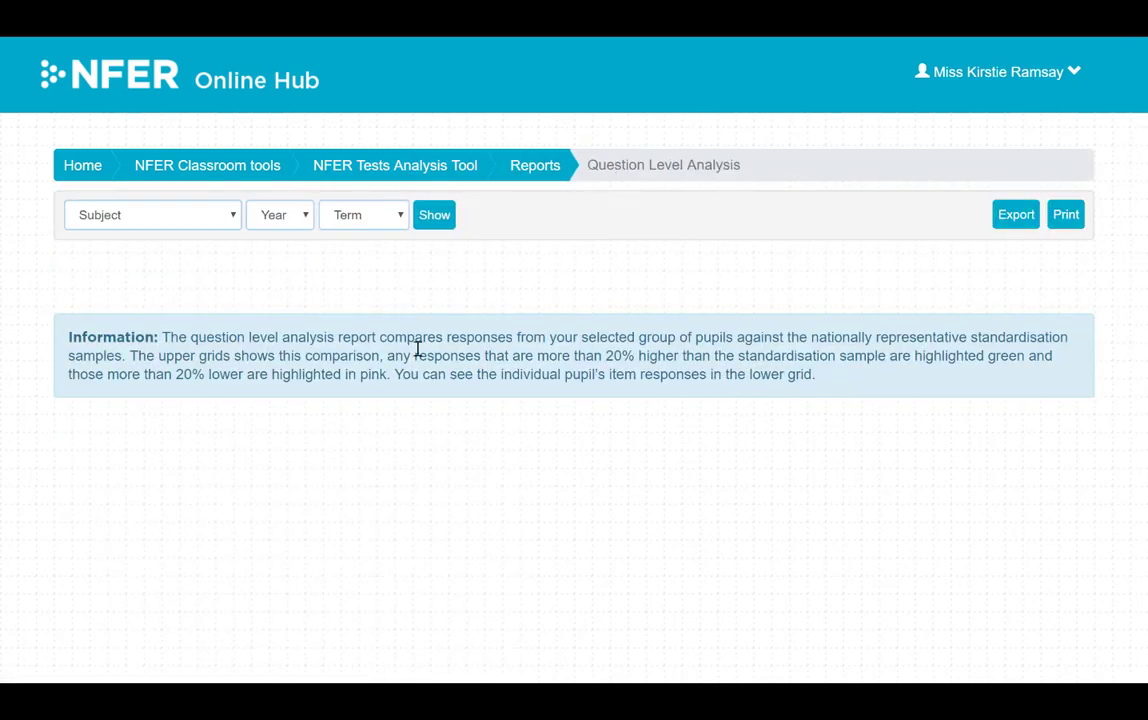
left_click(195, 223)
left_click(193, 255)
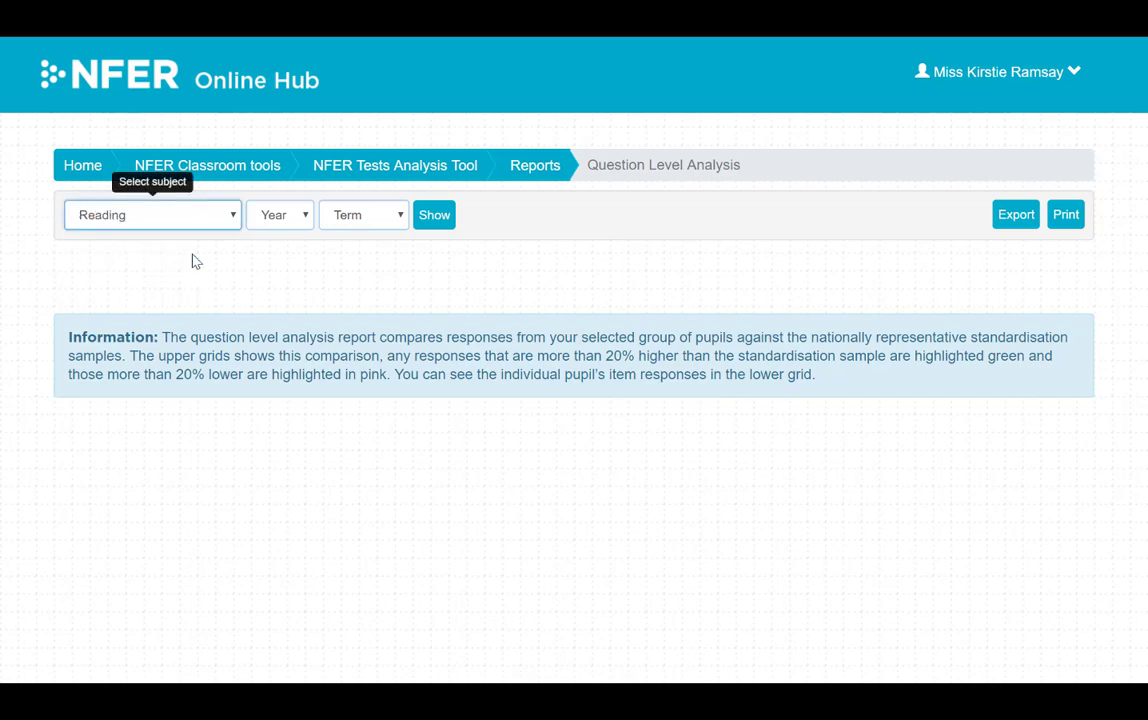
left_click(272, 216)
left_click(258, 269)
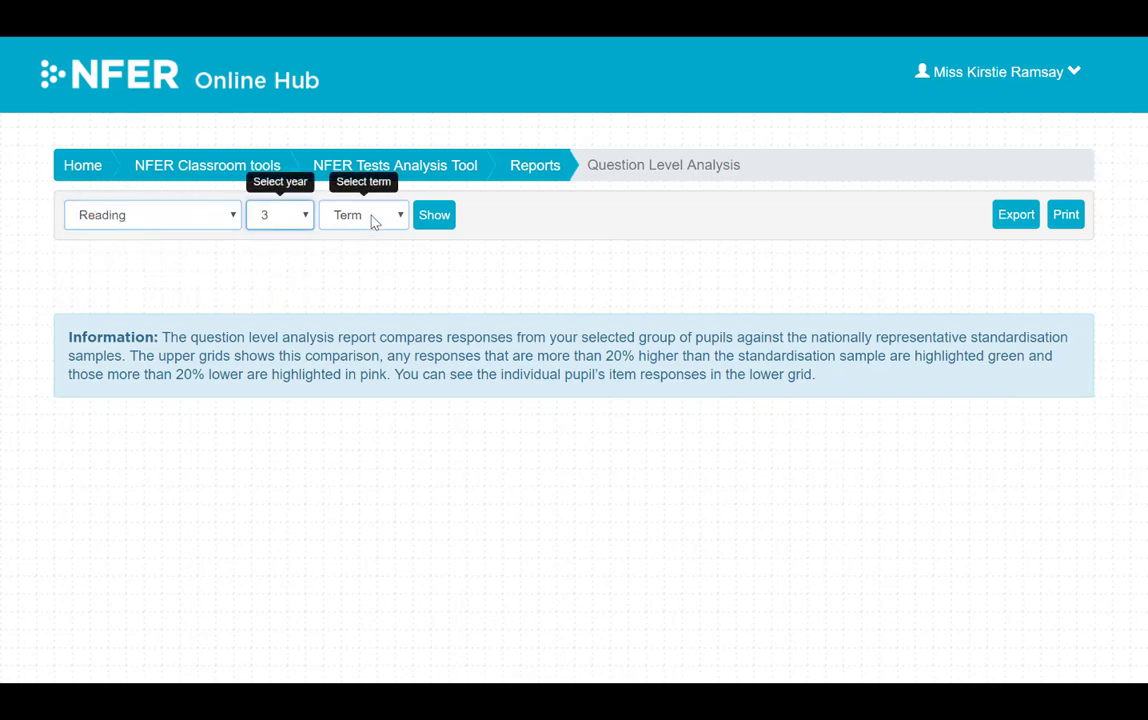
left_click(370, 217)
left_click(356, 254)
left_click(429, 219)
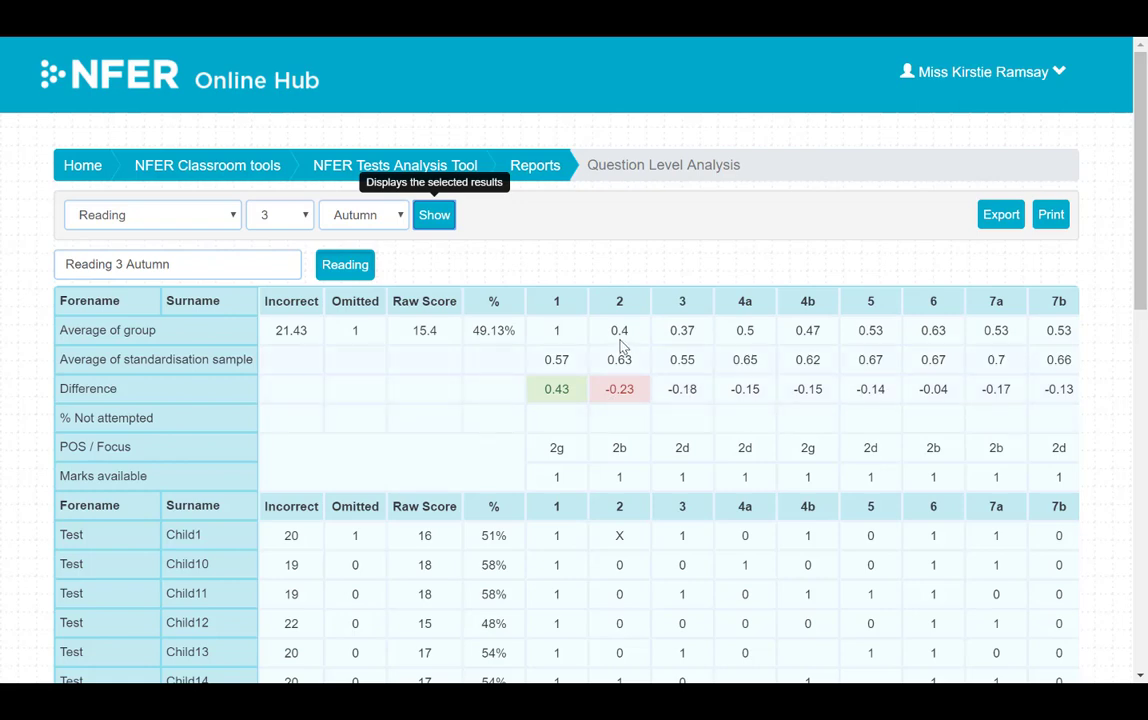
left_click(536, 168)
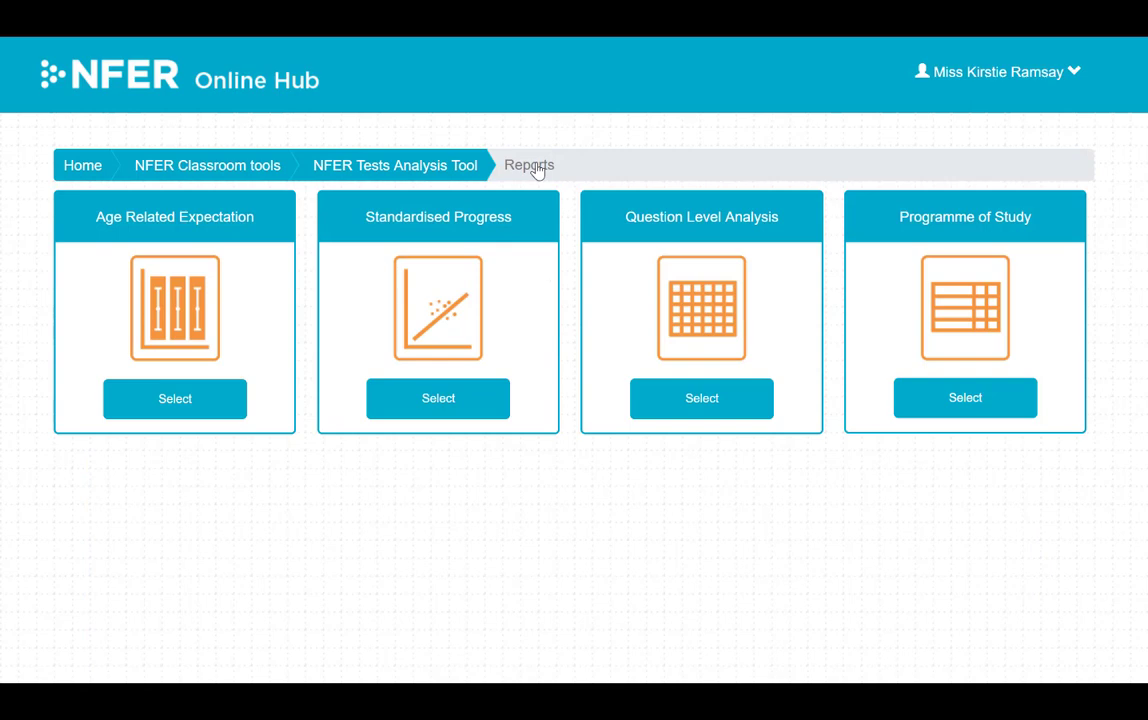
Step: Show the Programme of Study report for Reading, Year 3, Autumn term
left_click(924, 400)
left_click(228, 215)
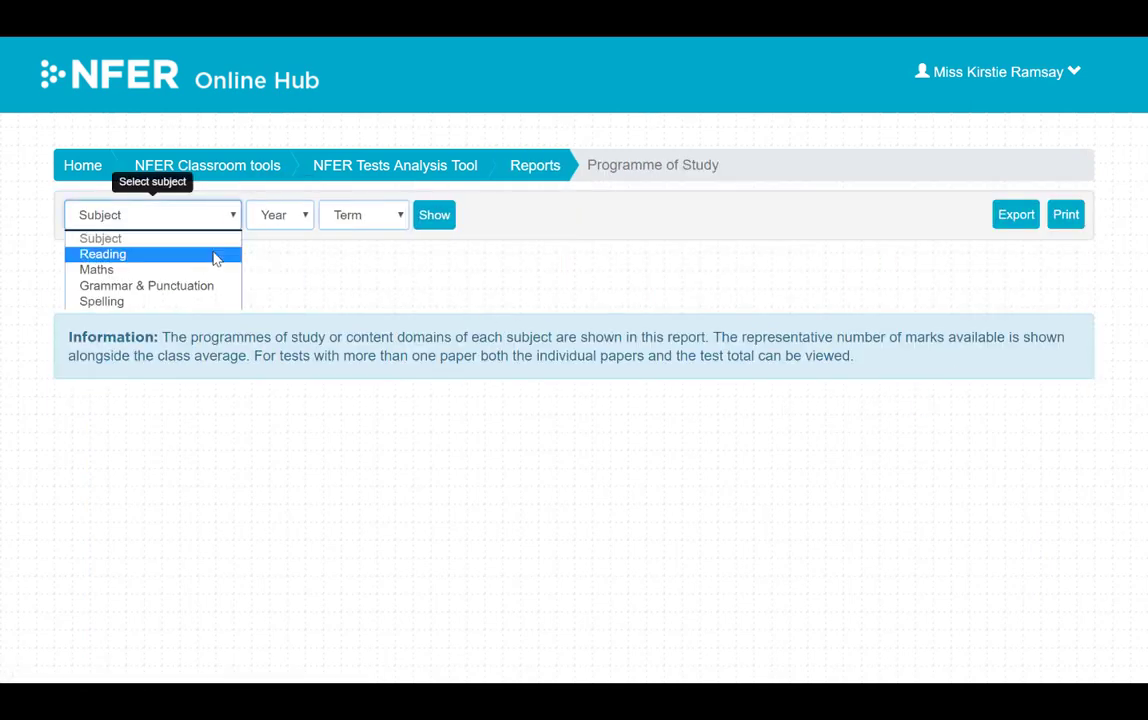
left_click(218, 255)
left_click(280, 220)
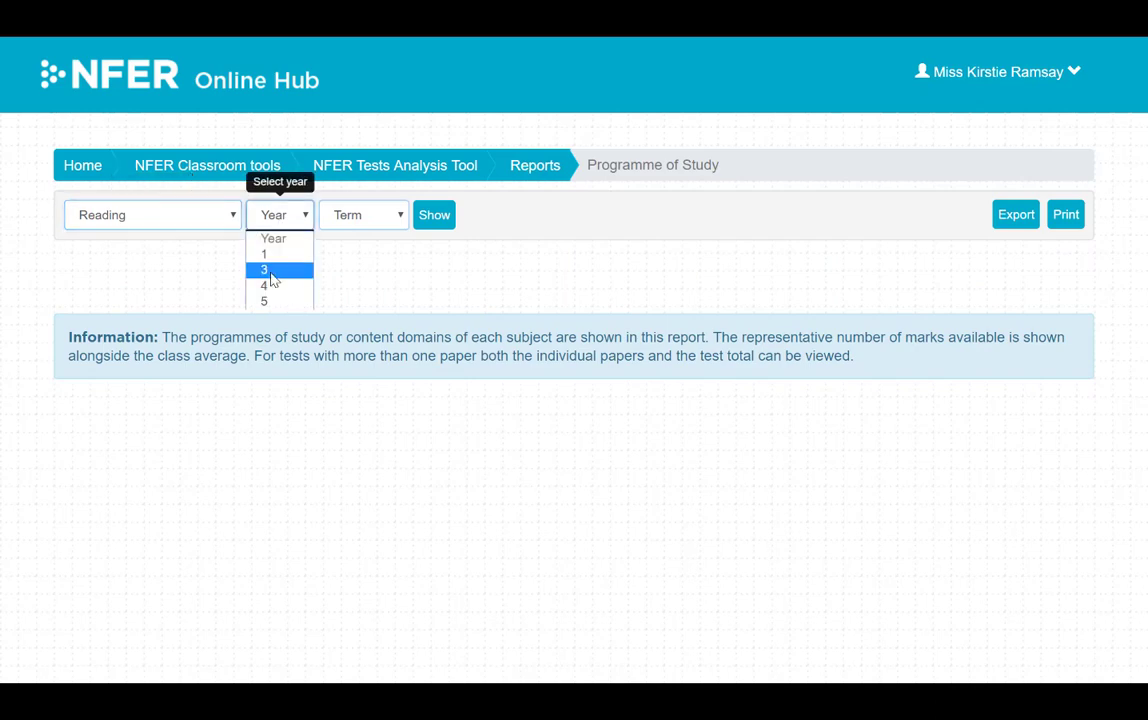
left_click(268, 284)
left_click(366, 220)
left_click(356, 254)
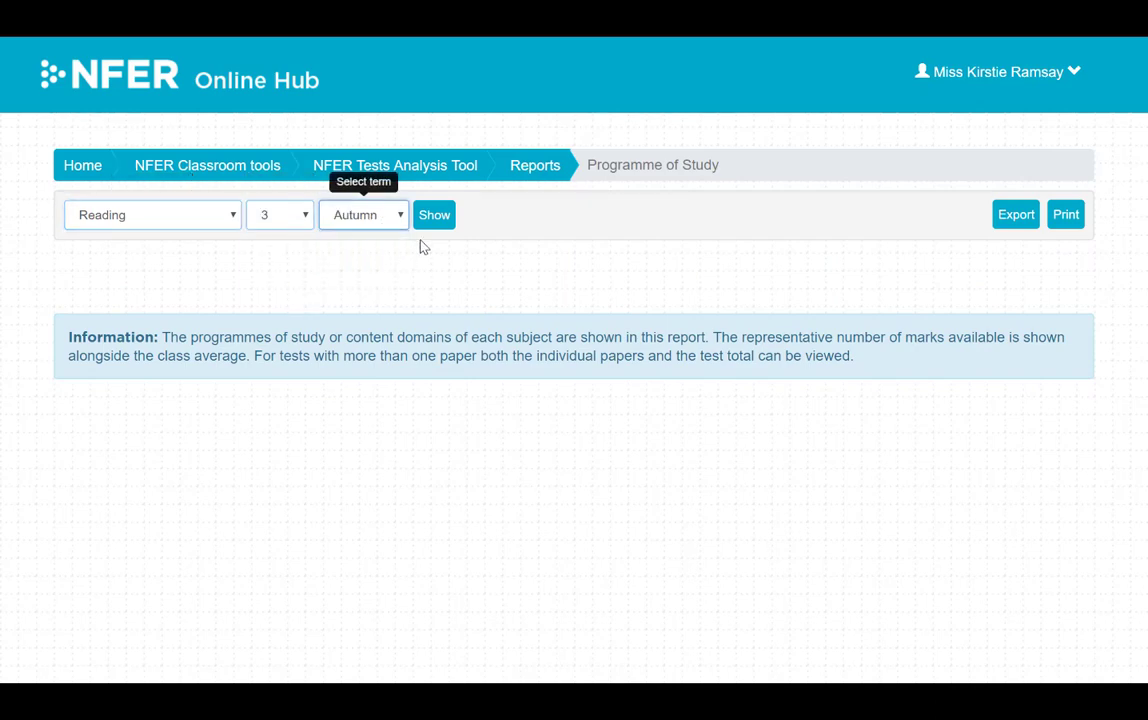
left_click(436, 215)
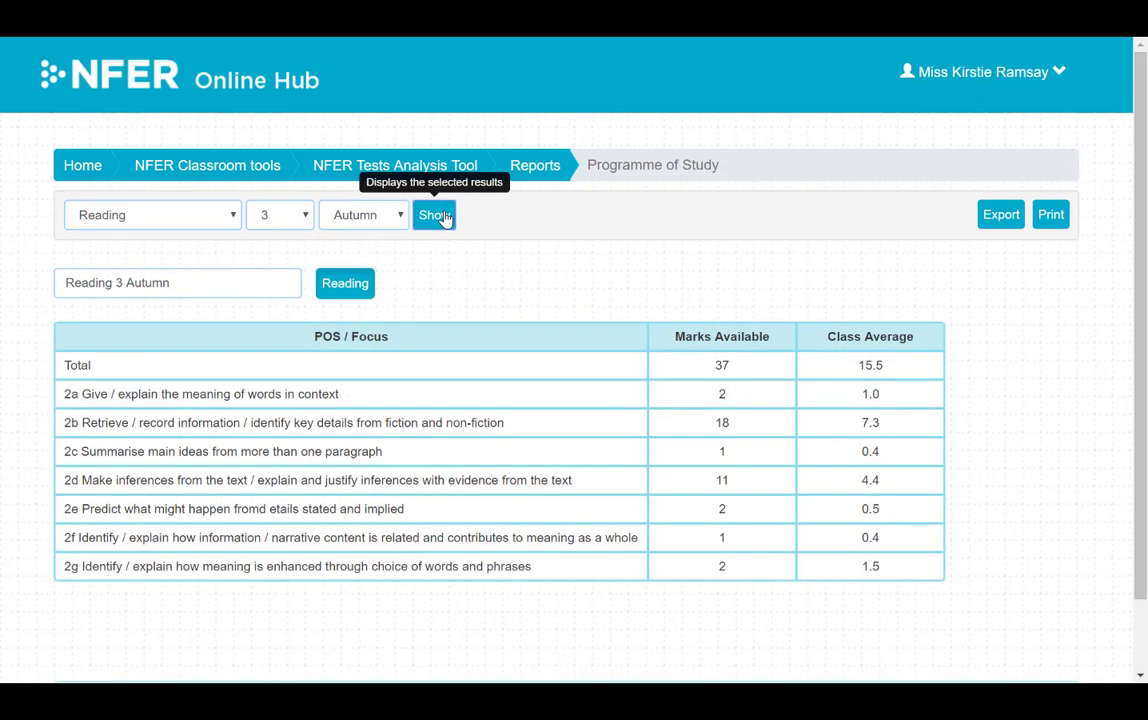